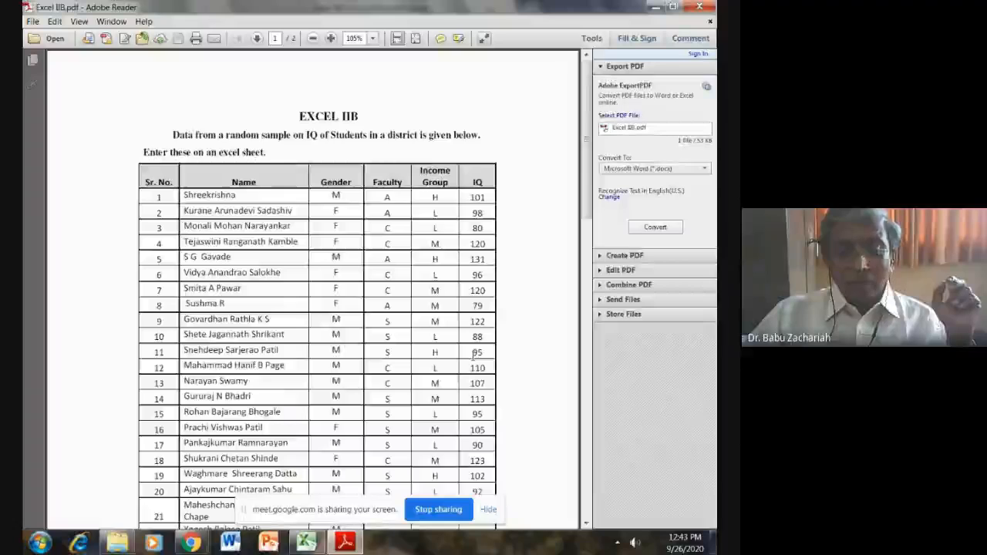
- Read through the student IQ data table and the list of ten questions in the Excel IIB PDF
scroll(474, 354, down, 10)
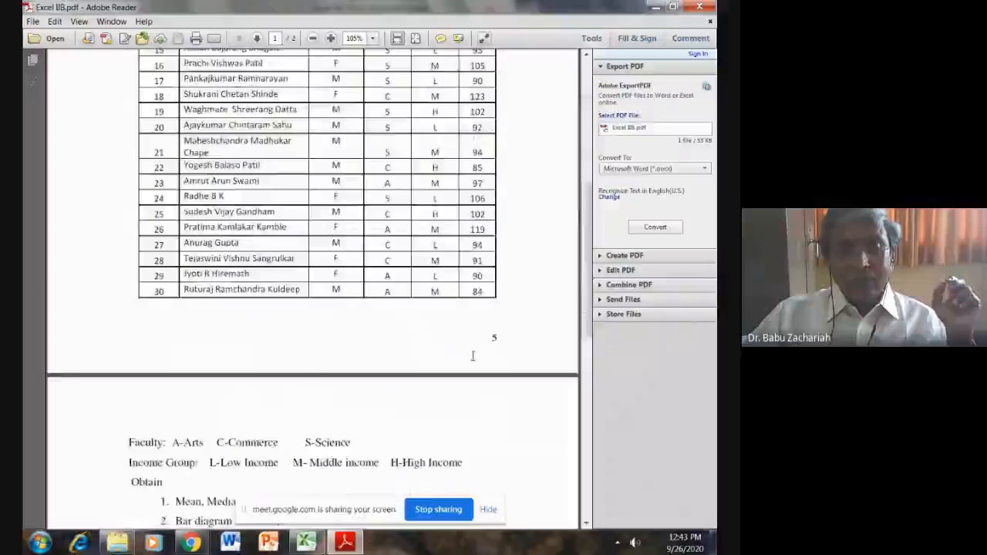
scroll(474, 355, down, 8)
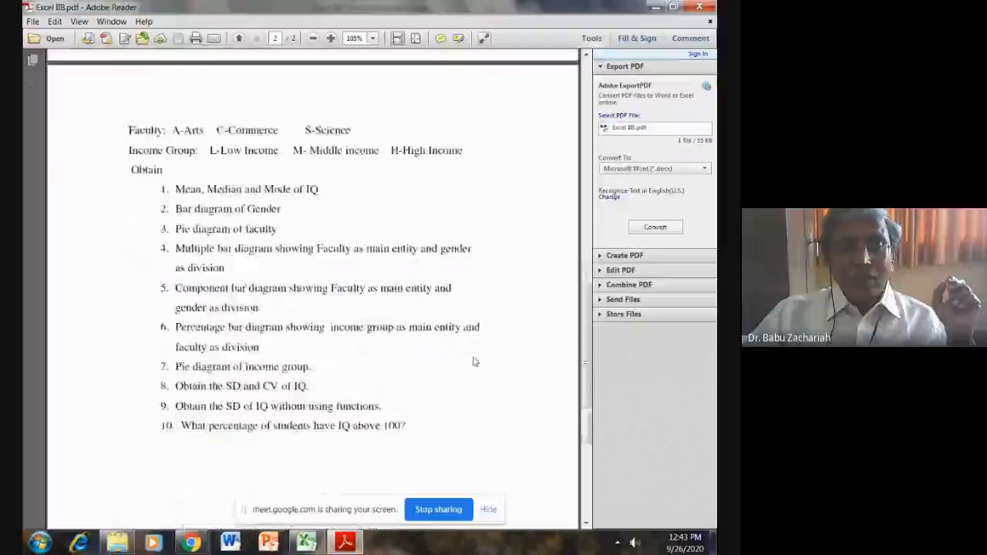
scroll(473, 362, down, 1)
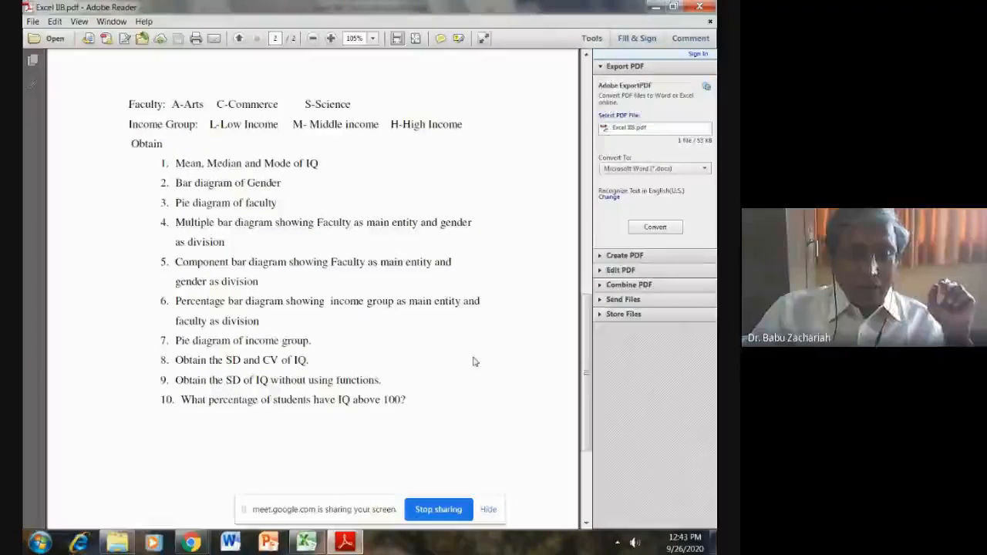
- Switch to the Excel IIB Data workbook and calculate the mean IQ in C35 with AVERAGE over F3:F33
click(312, 542)
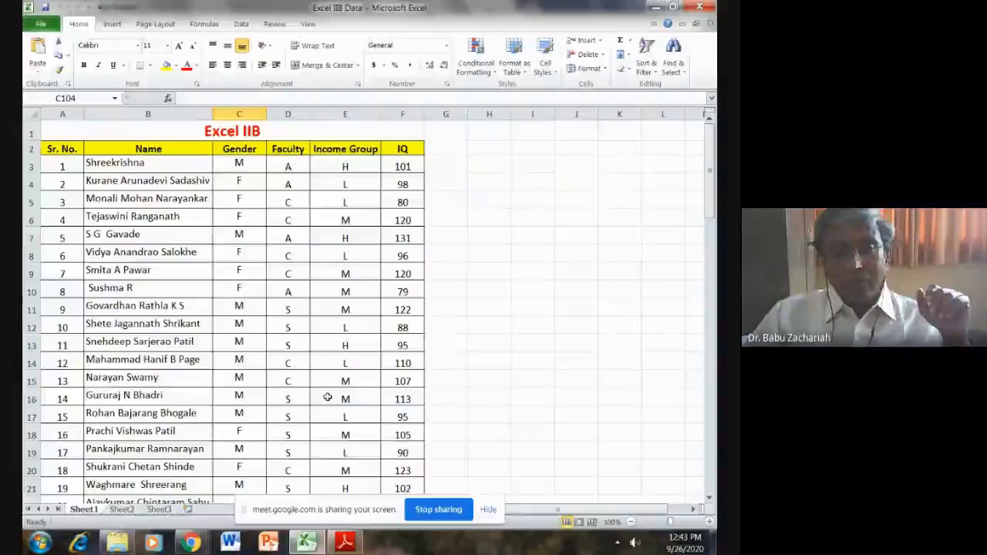
scroll(327, 397, down, 7)
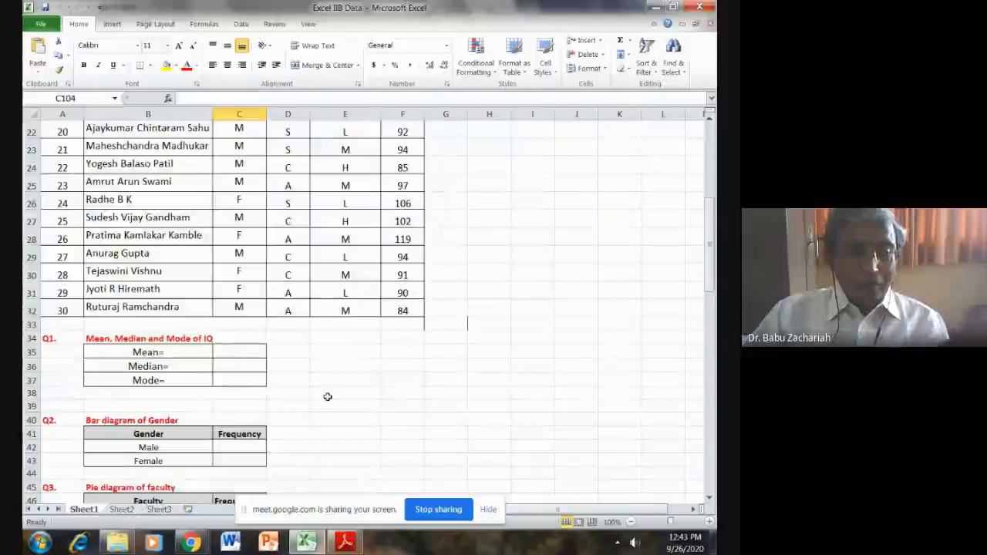
click(229, 352)
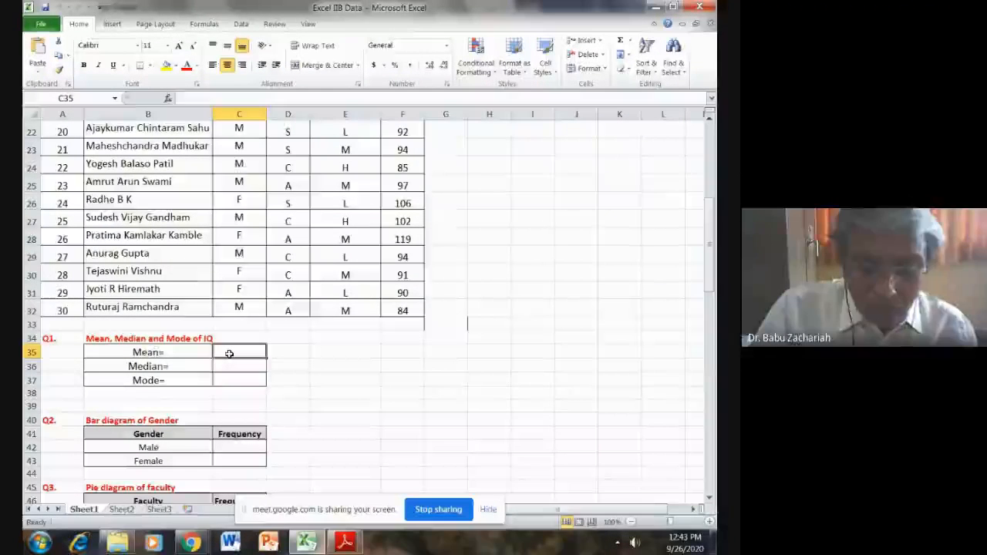
text(=)
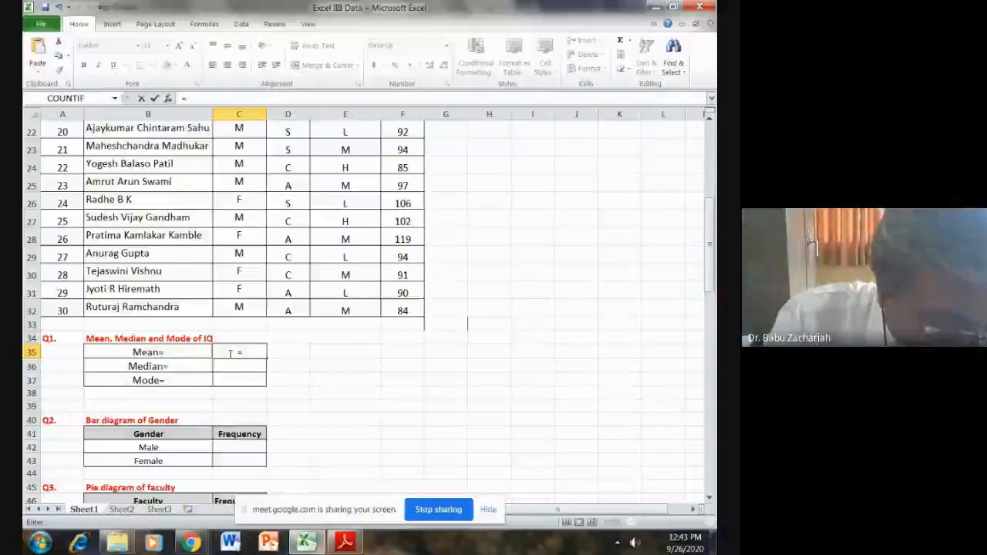
text(Average)
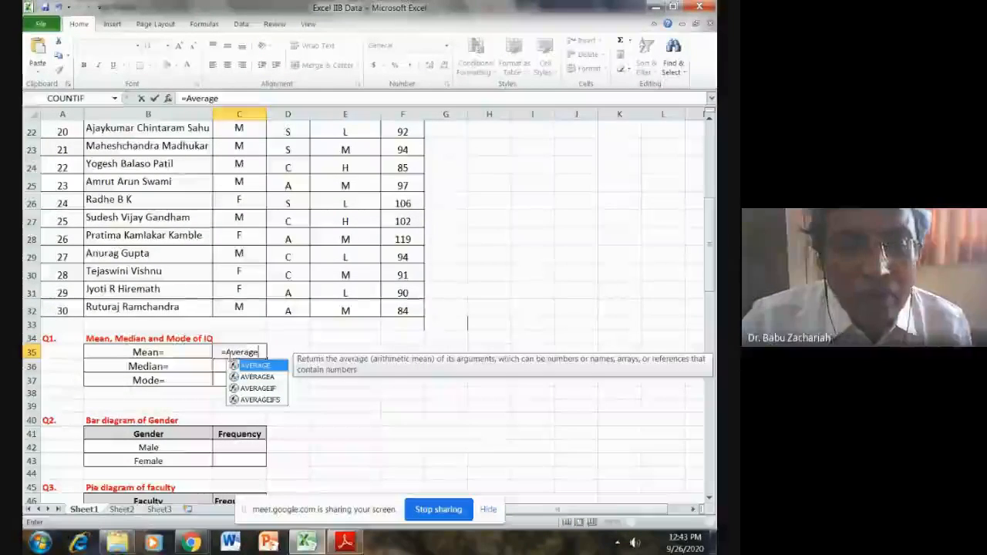
double_click(251, 366)
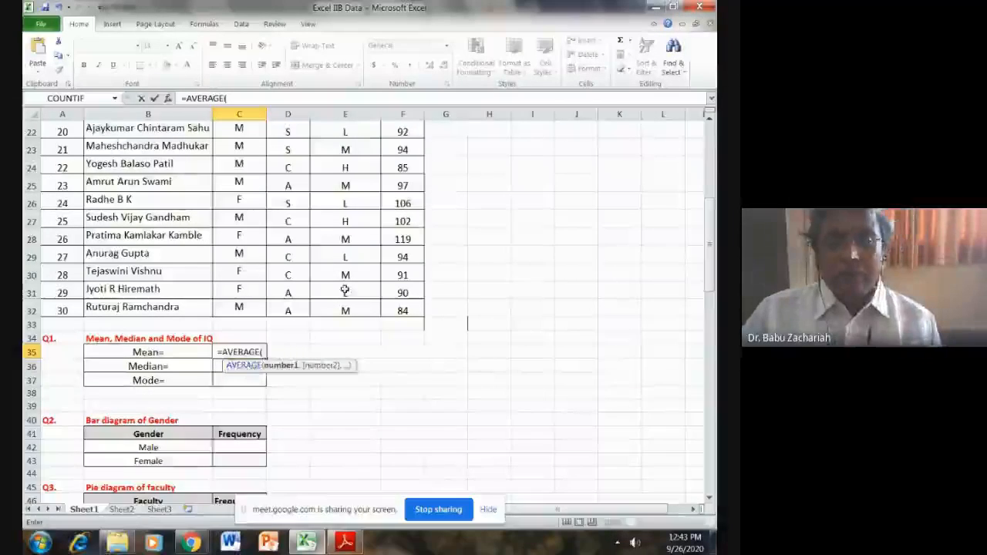
scroll(344, 290, up, 7)
drag(409, 176, 399, 474)
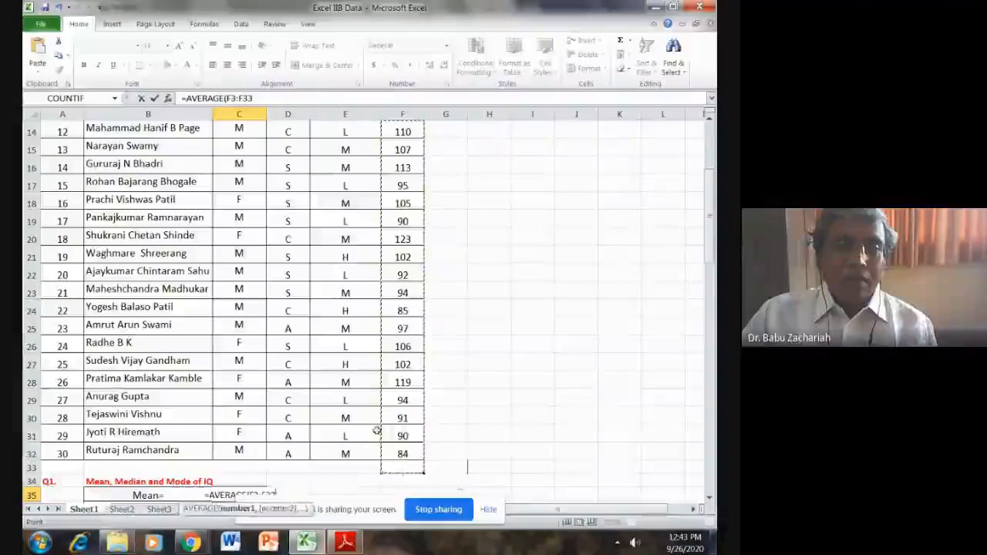
click(272, 100)
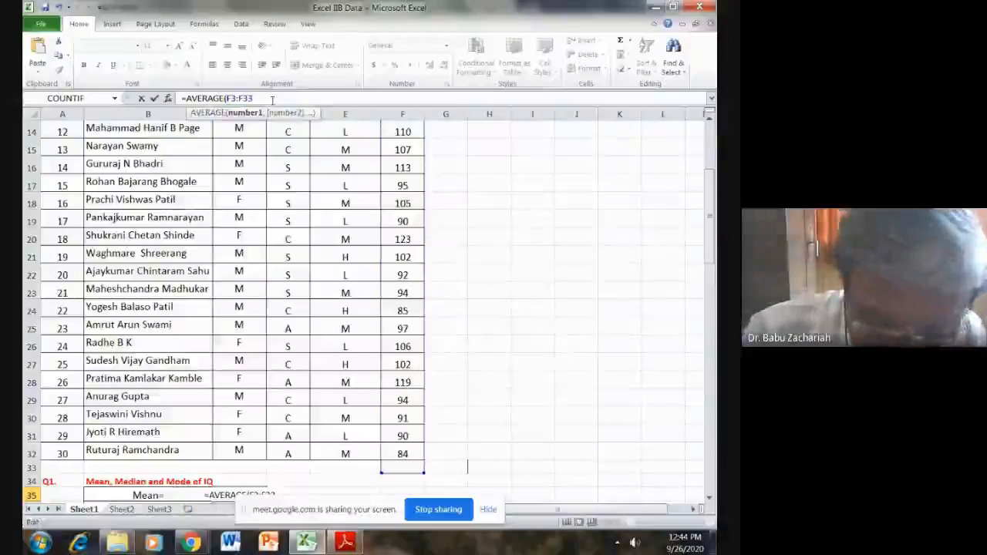
key(Return)
- Calculate the median IQ in C36 with MEDIAN over F3:F32
scroll(239, 232, down, 3)
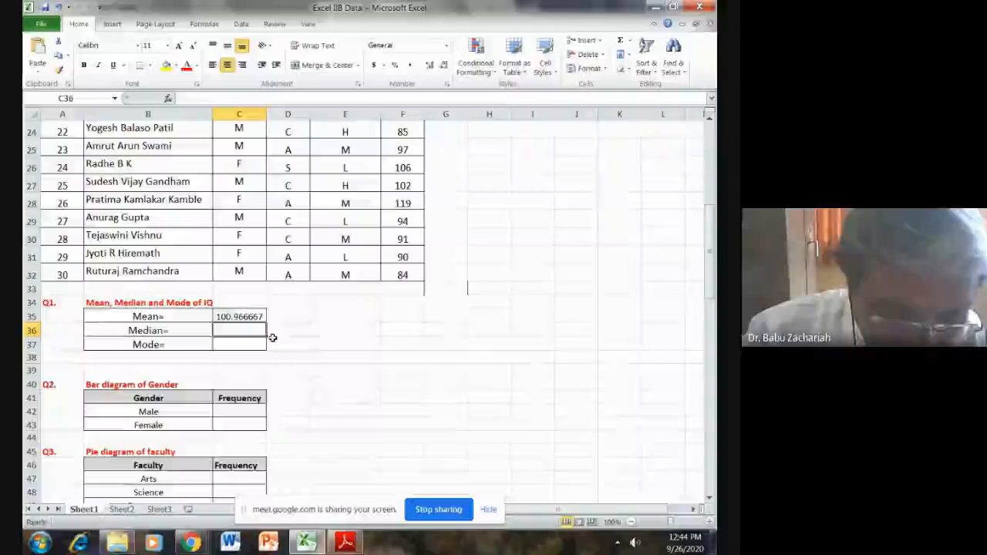
text(+Med)
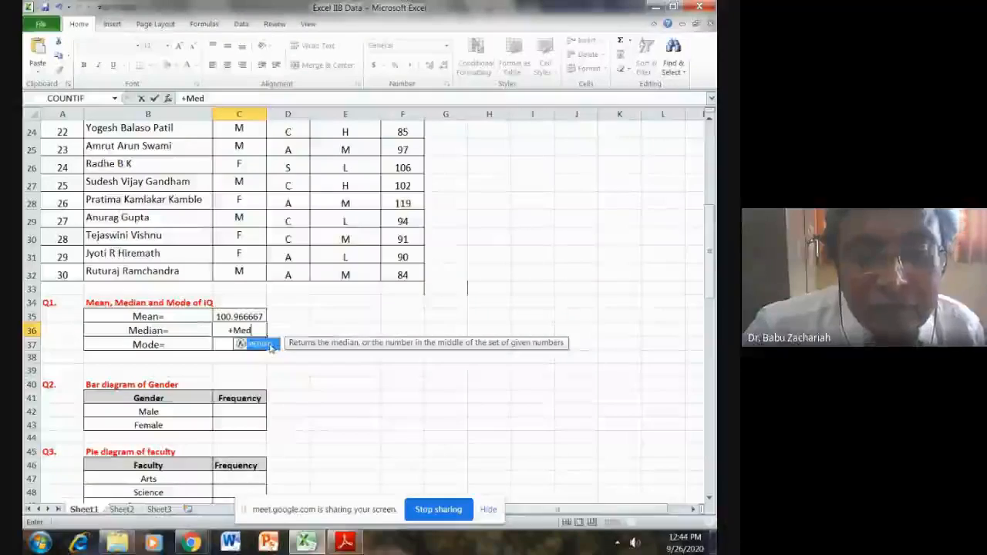
double_click(258, 344)
scroll(404, 325, up, 8)
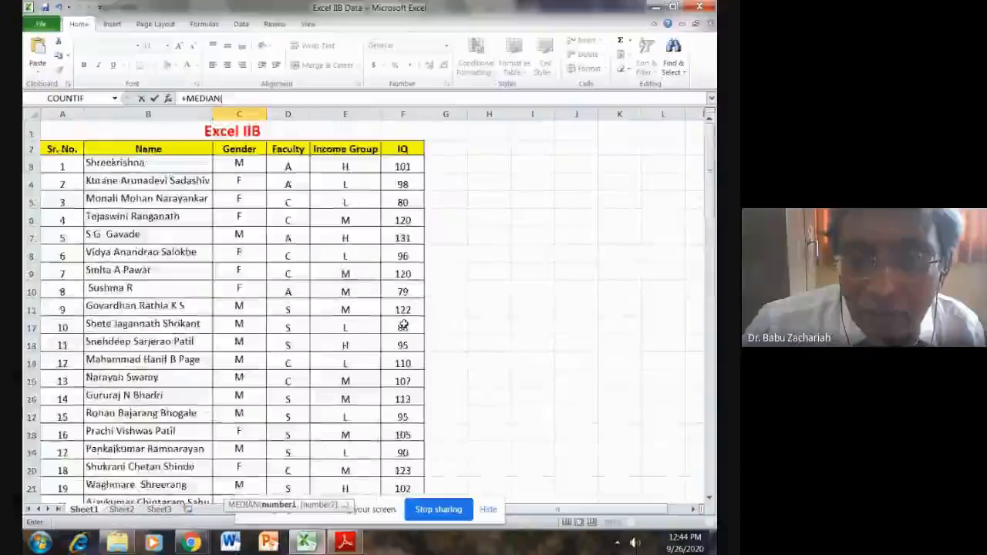
drag(402, 166, 403, 471)
click(259, 98)
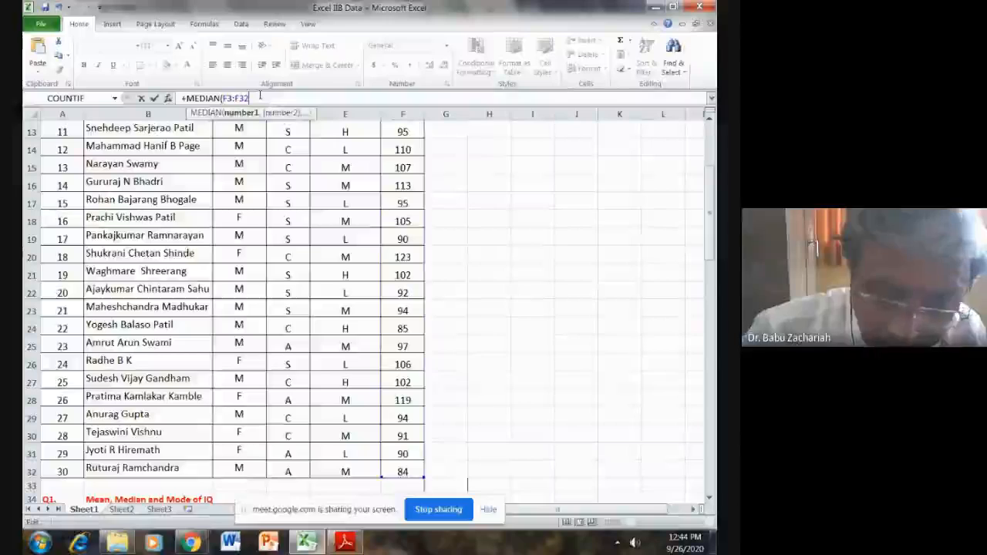
key(Return)
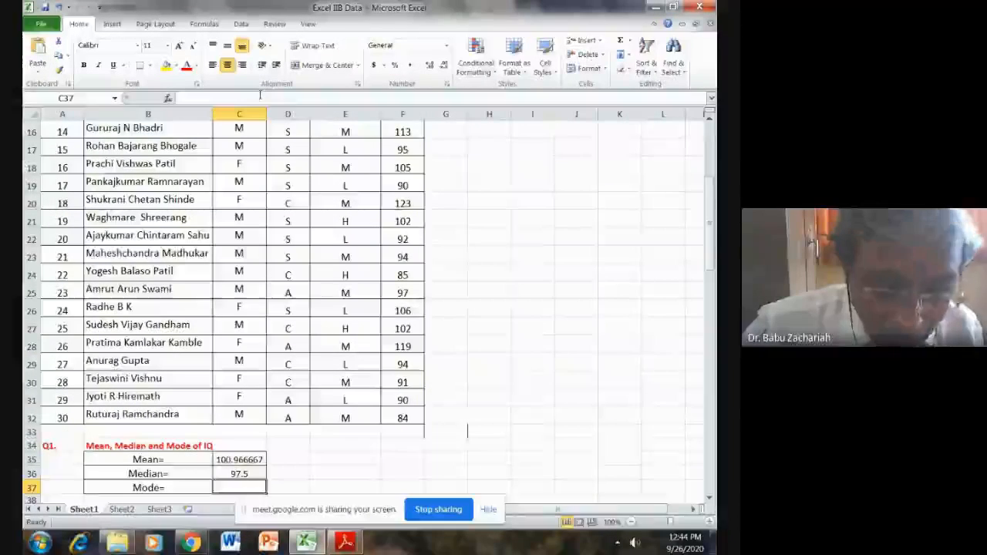
- Calculate the mode of the IQ values in C37 with MODE over F3:F32
text(+)
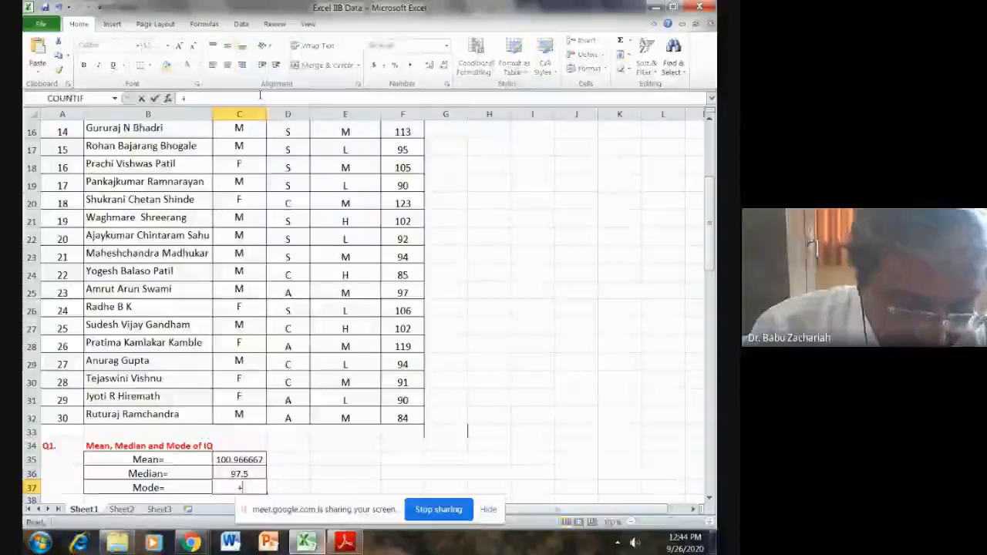
text(MODE)
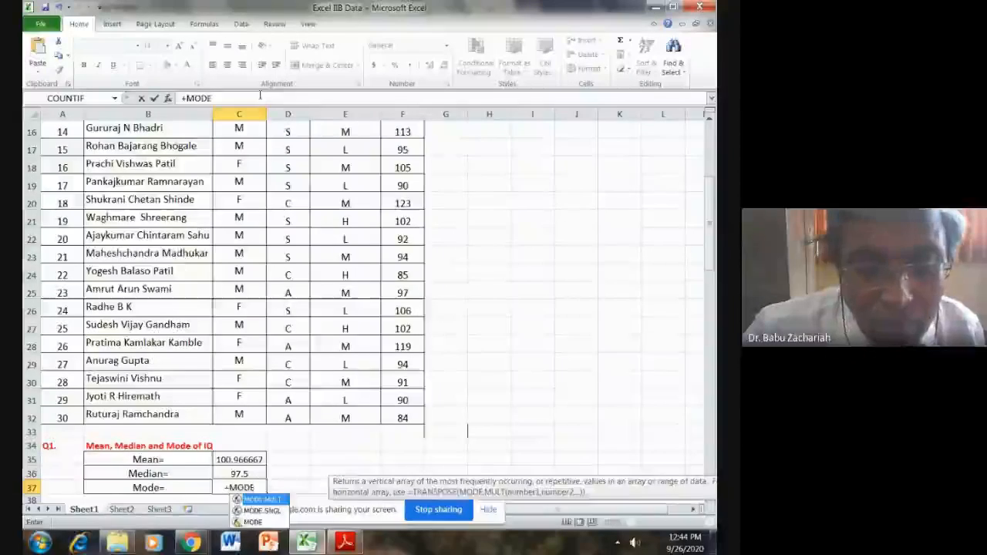
double_click(266, 523)
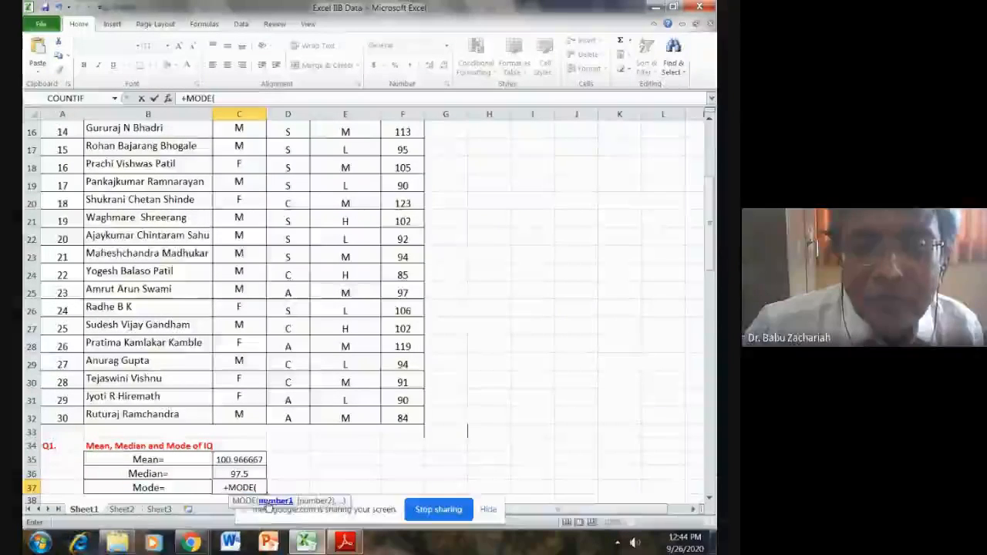
scroll(425, 192, up, 5)
drag(402, 166, 402, 477)
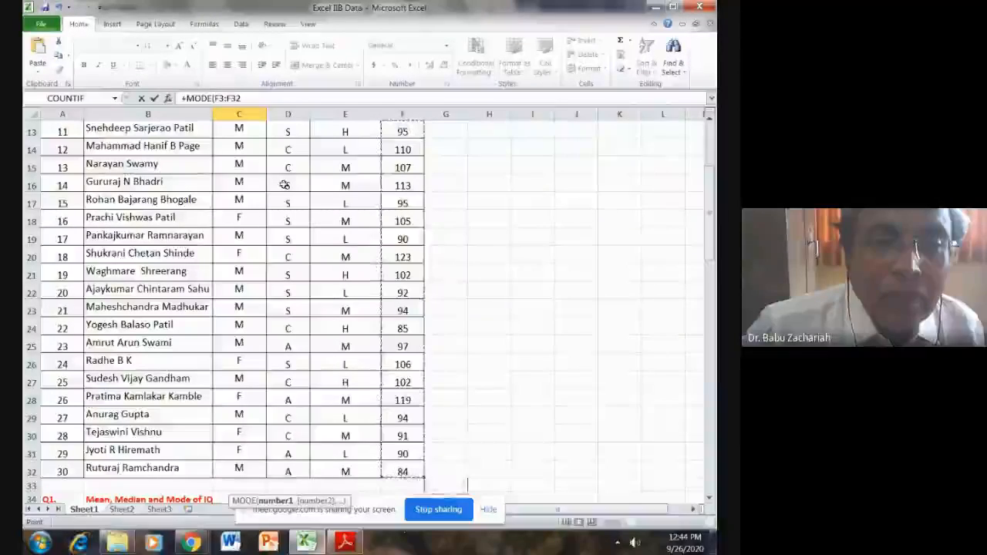
click(263, 100)
key(Return)
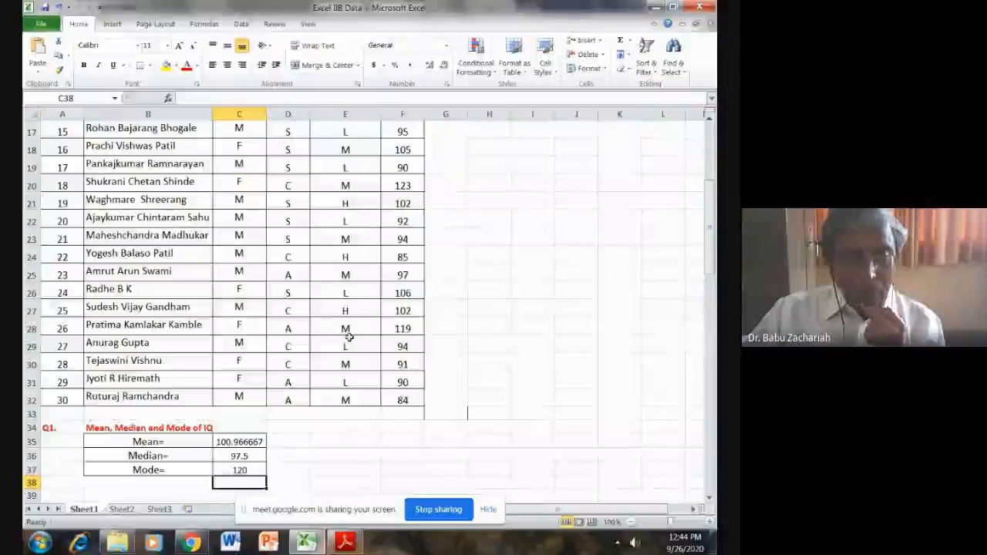
- Review the remaining questions in the PDF and their prepared answer tables, Q2 to Q9, in the worksheet
scroll(349, 337, down, 3)
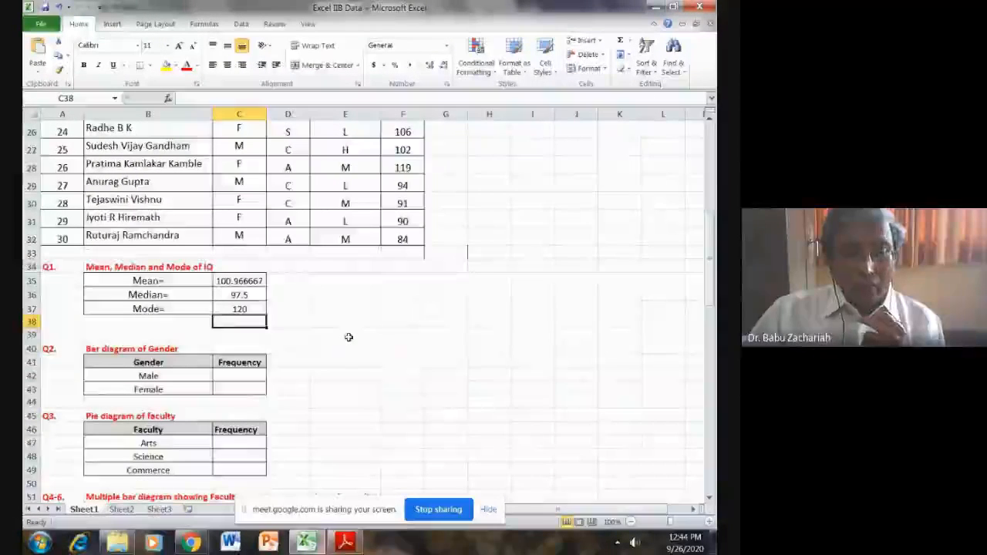
click(345, 542)
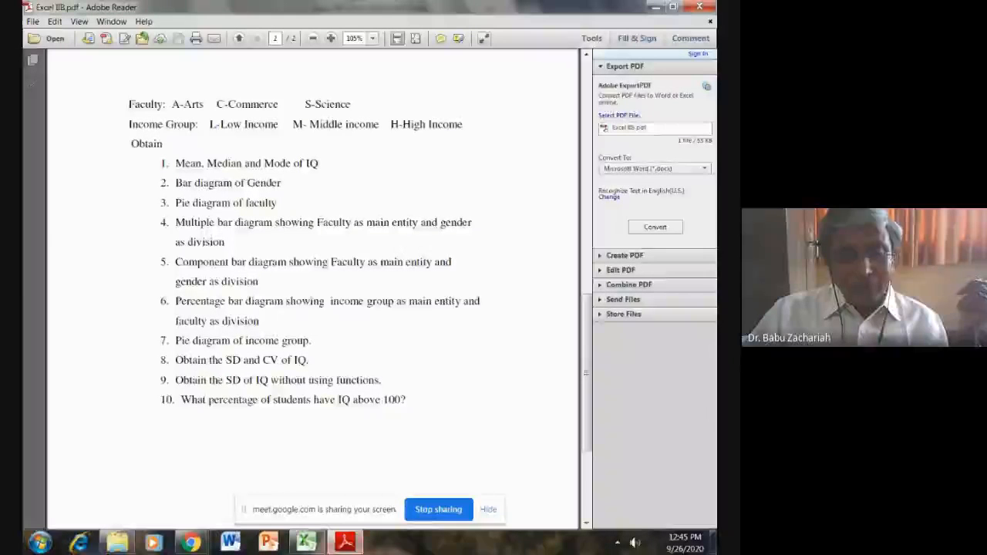
mouse_move(306, 542)
click(353, 396)
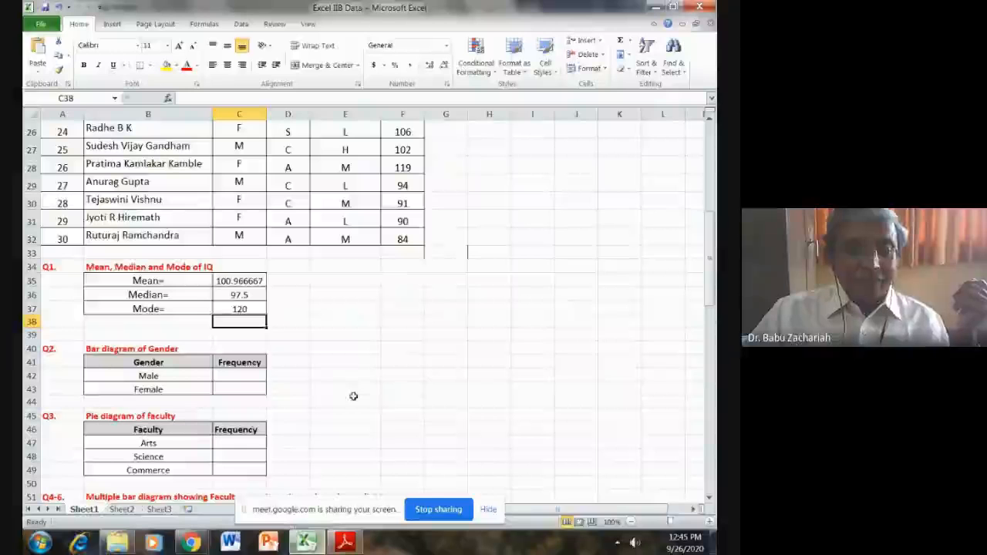
scroll(353, 396, down, 3)
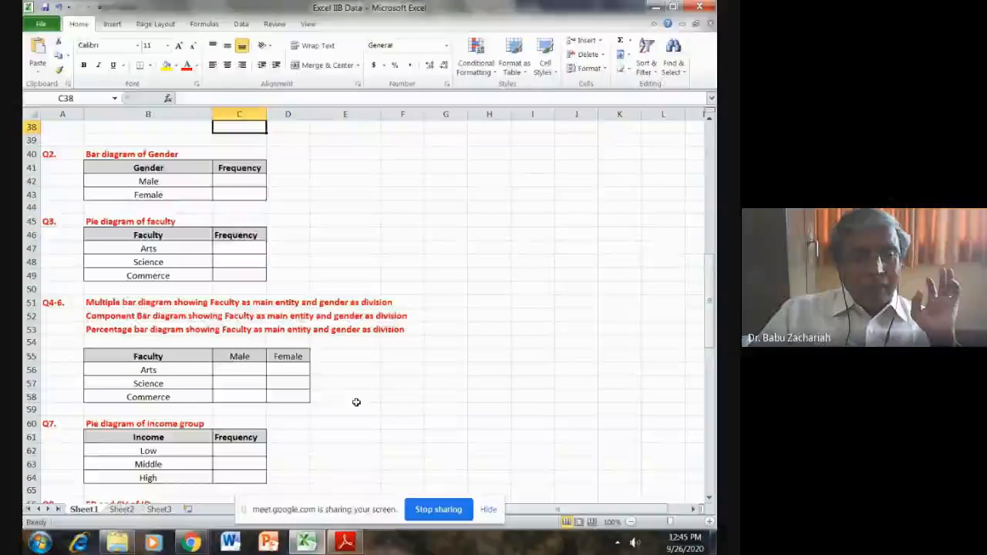
scroll(356, 402, down, 1)
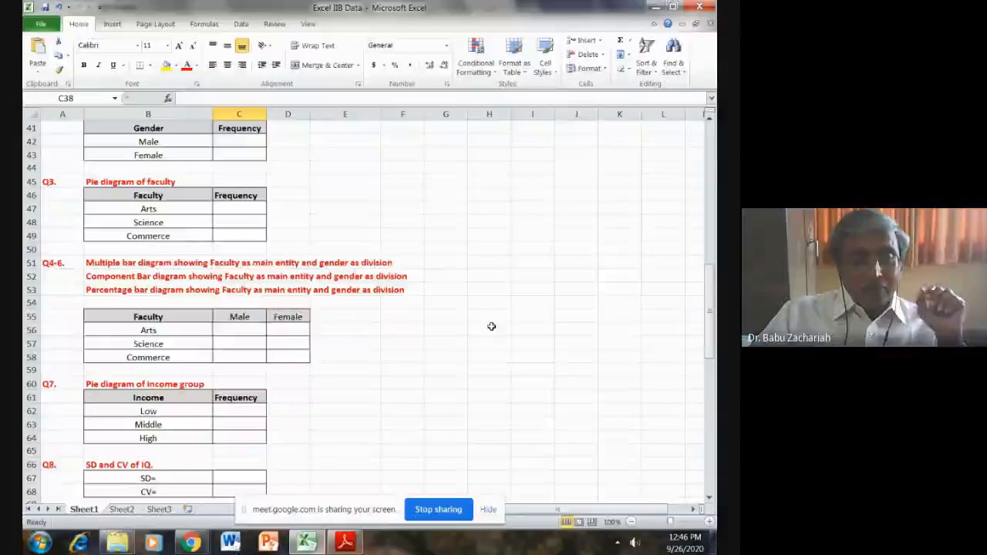
scroll(350, 353, down, 2)
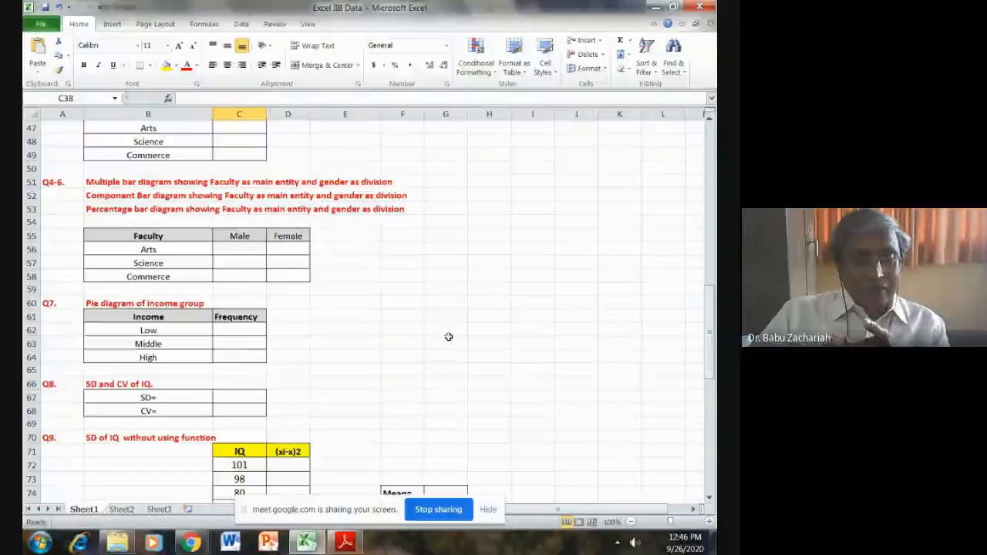
scroll(356, 359, down, 1)
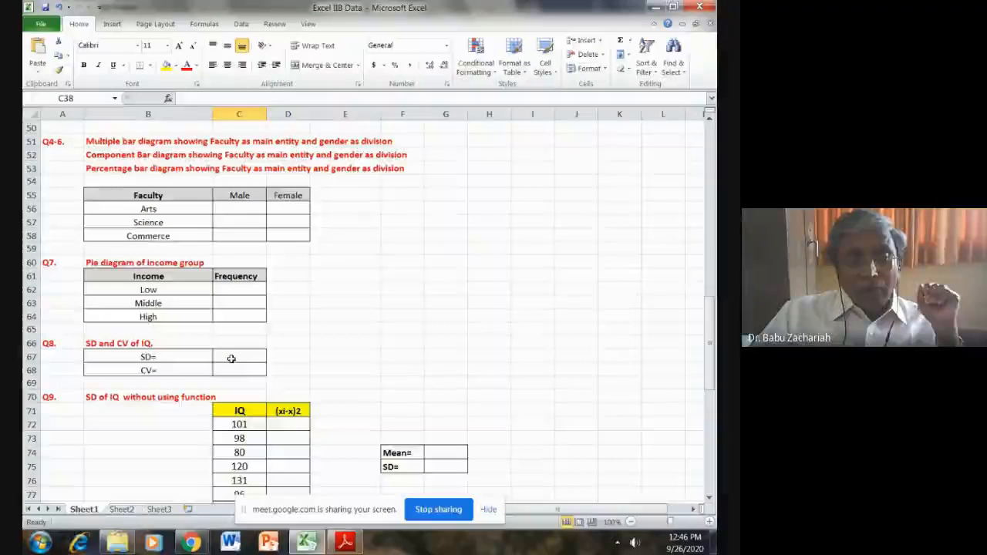
scroll(231, 347, up, 1)
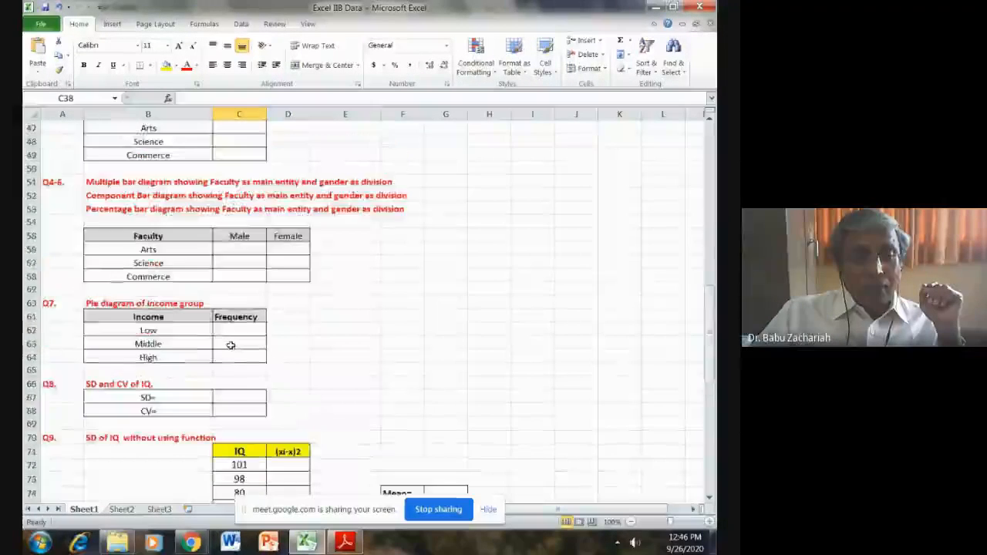
scroll(230, 345, up, 4)
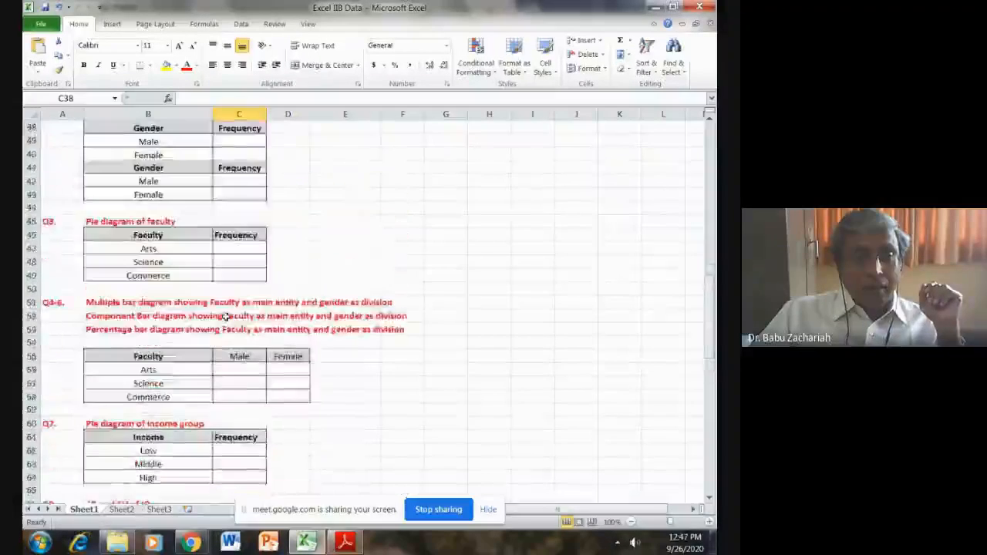
scroll(226, 317, up, 2)
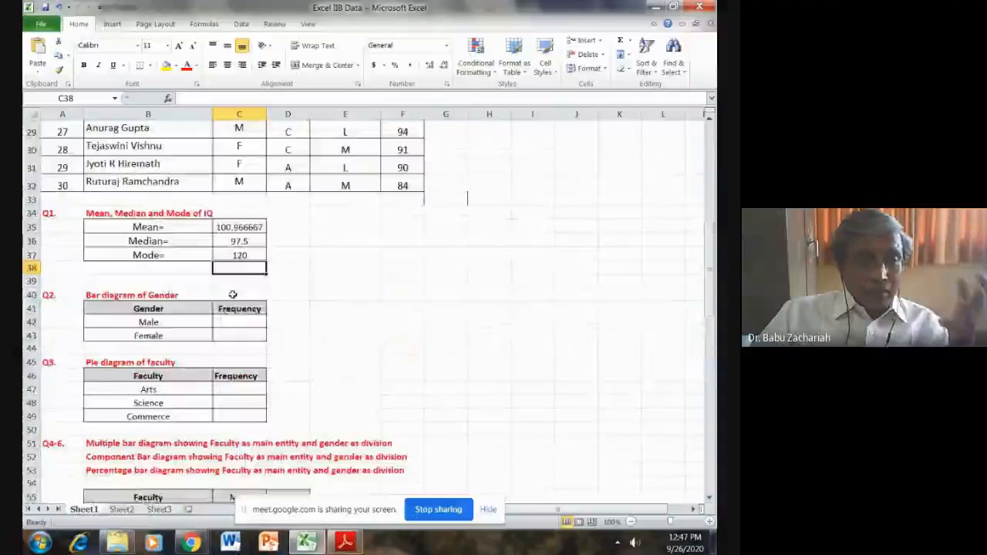
- Calculate the standard deviation of the IQ values in C67 with STDEV.S over F3:F32
scroll(231, 297, down, 6)
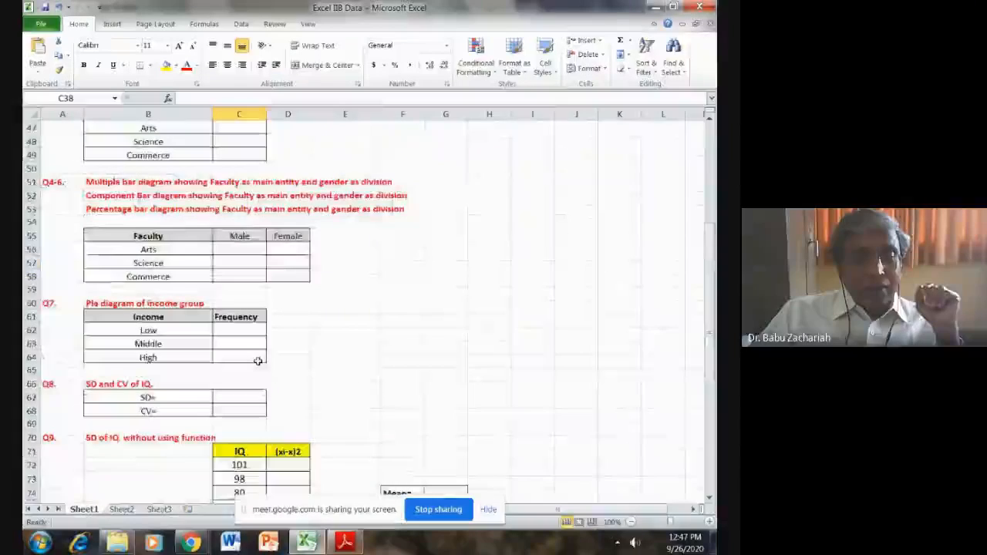
click(237, 397)
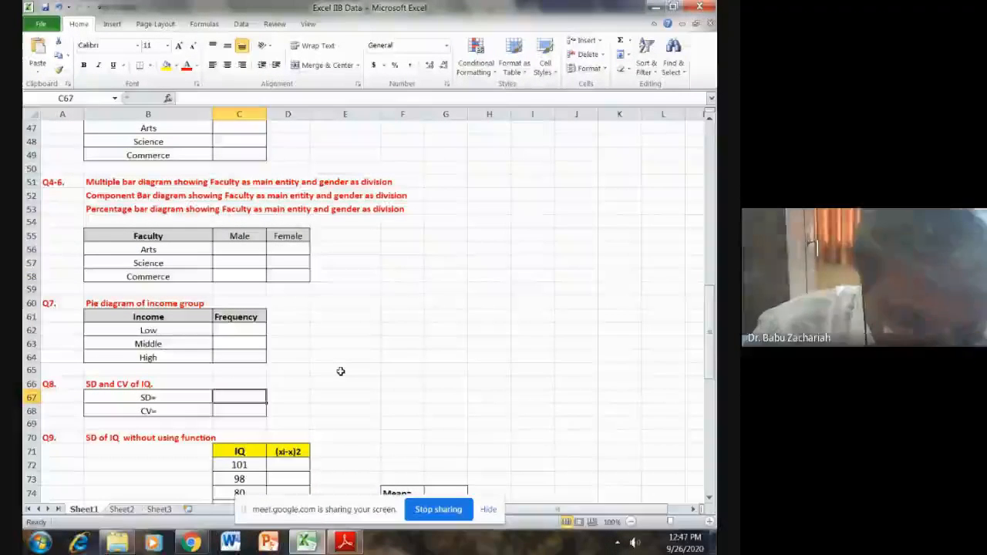
text(=STD)
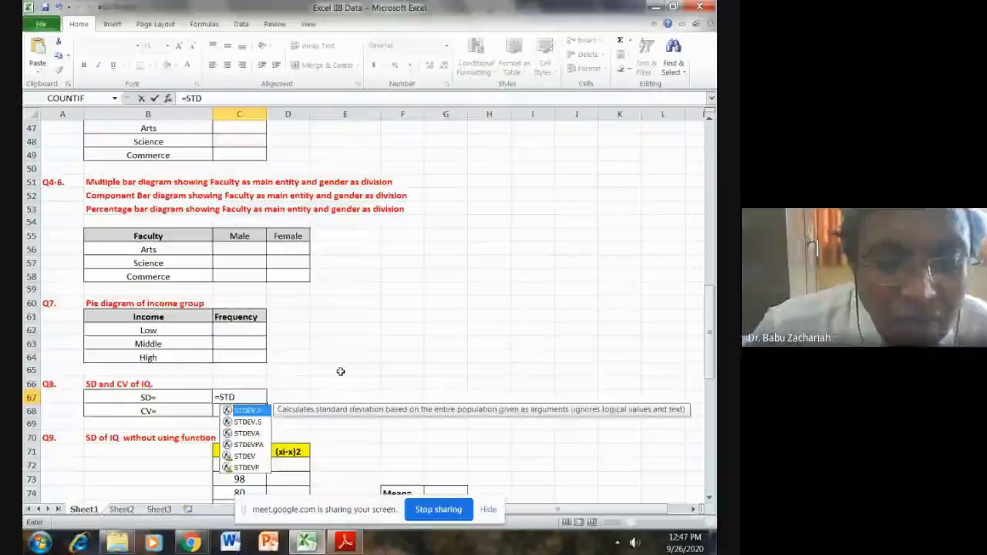
double_click(256, 423)
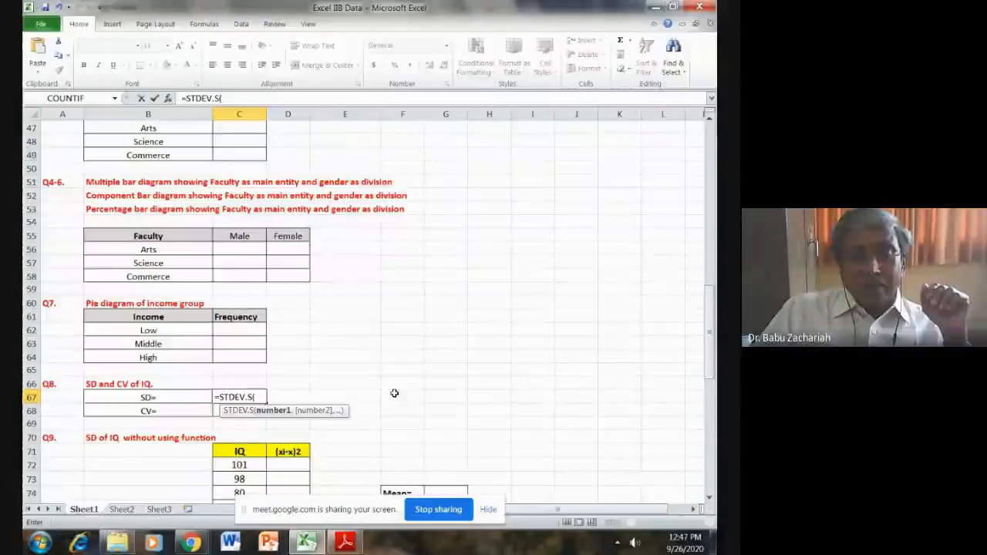
scroll(394, 393, up, 15)
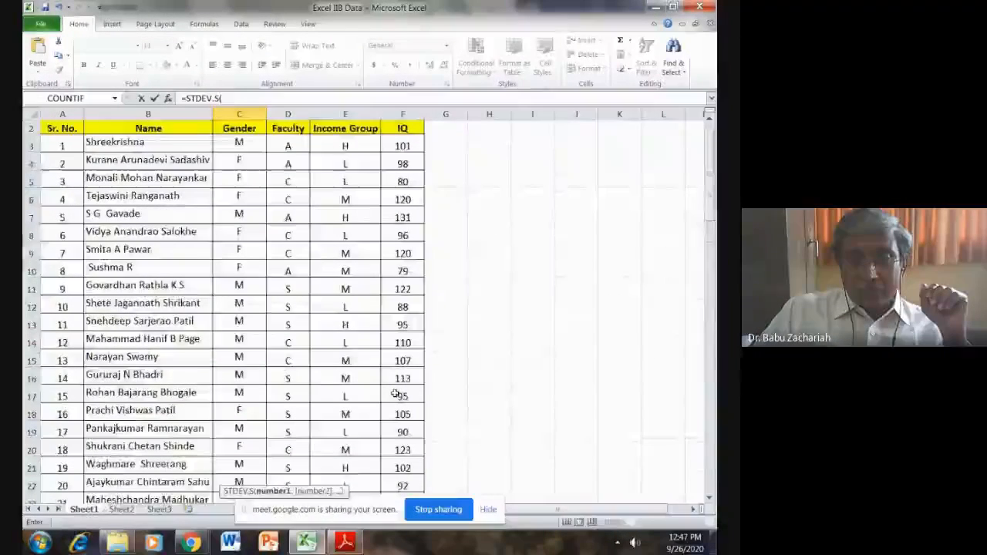
drag(397, 146, 400, 469)
click(263, 95)
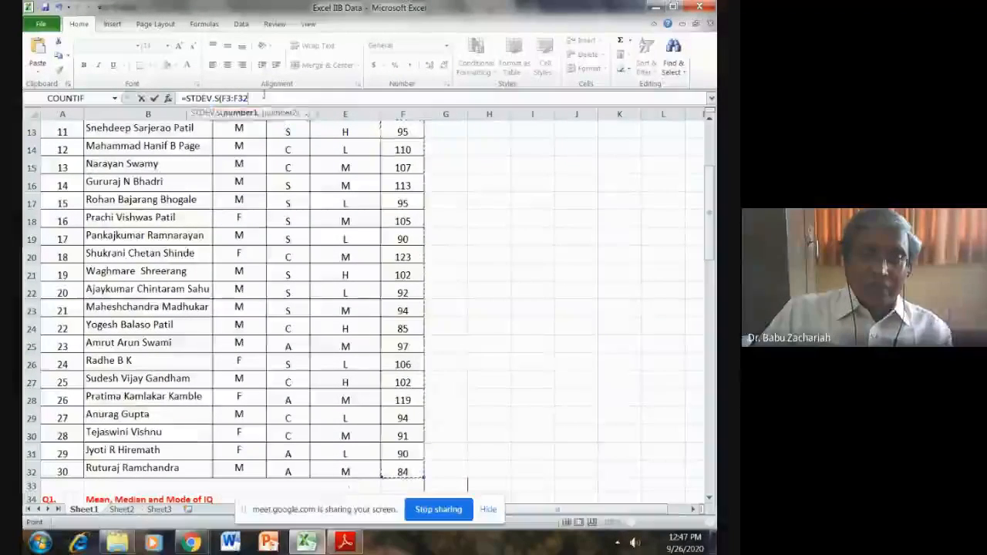
text())
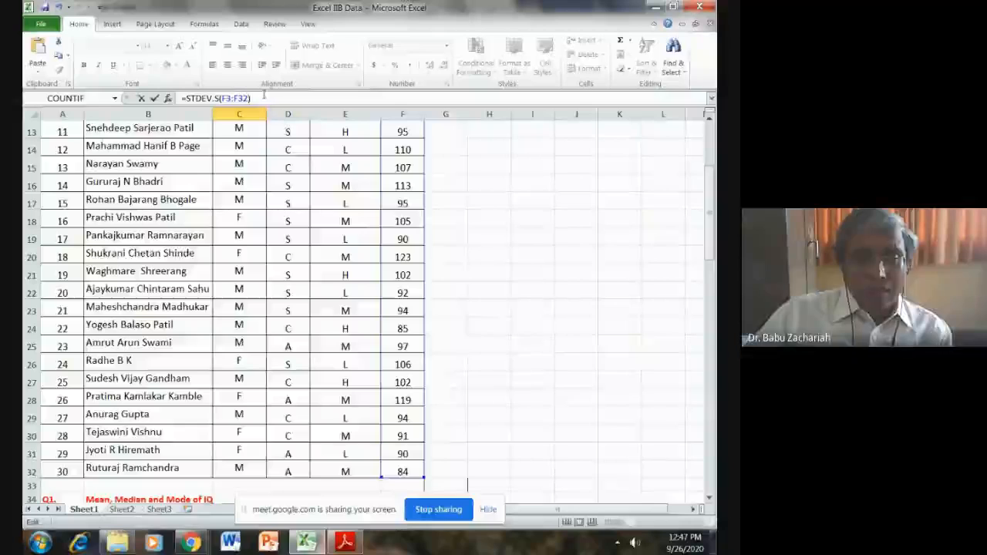
key(Return)
- Calculate the coefficient of variation of IQ in C68 with the formula =C67/C35*100
scroll(156, 183, down, 2)
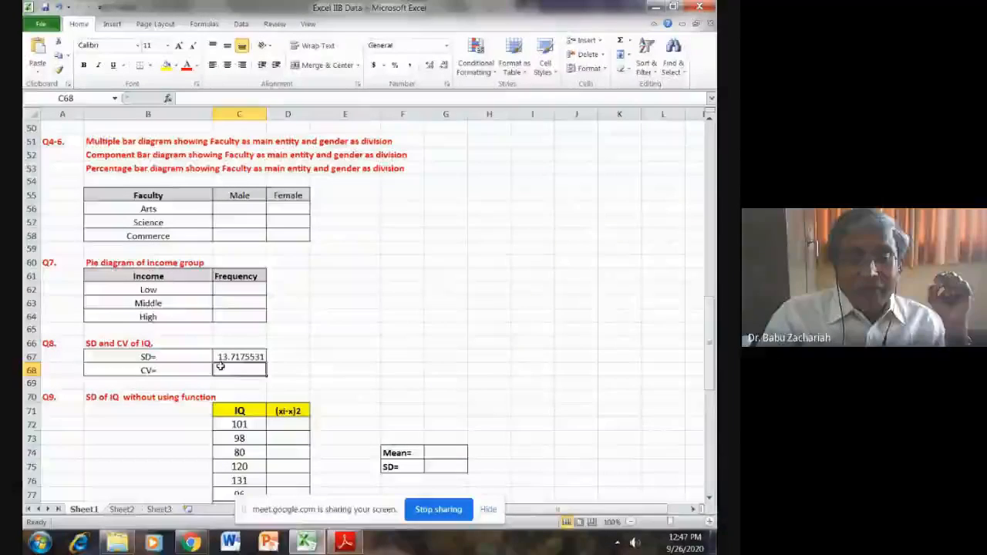
text(=)
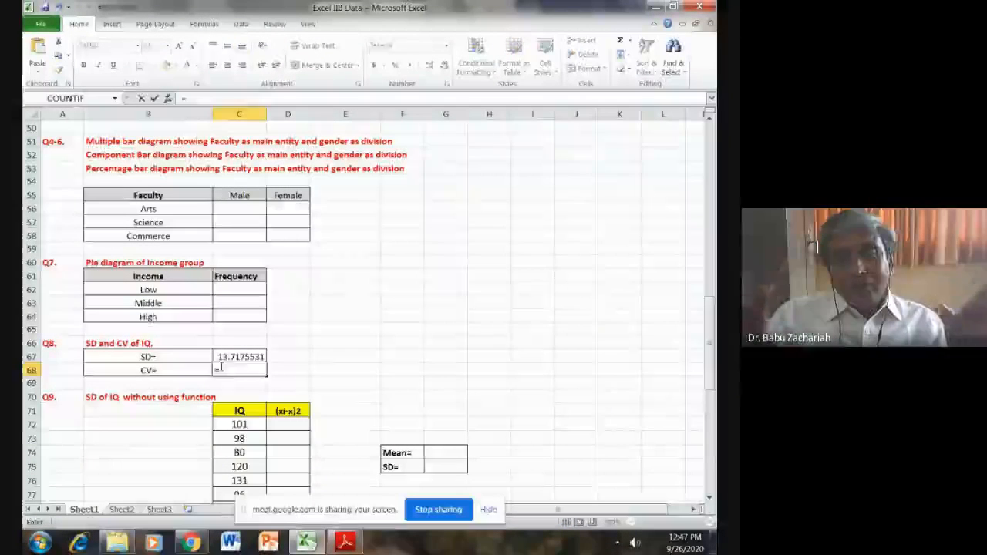
click(249, 354)
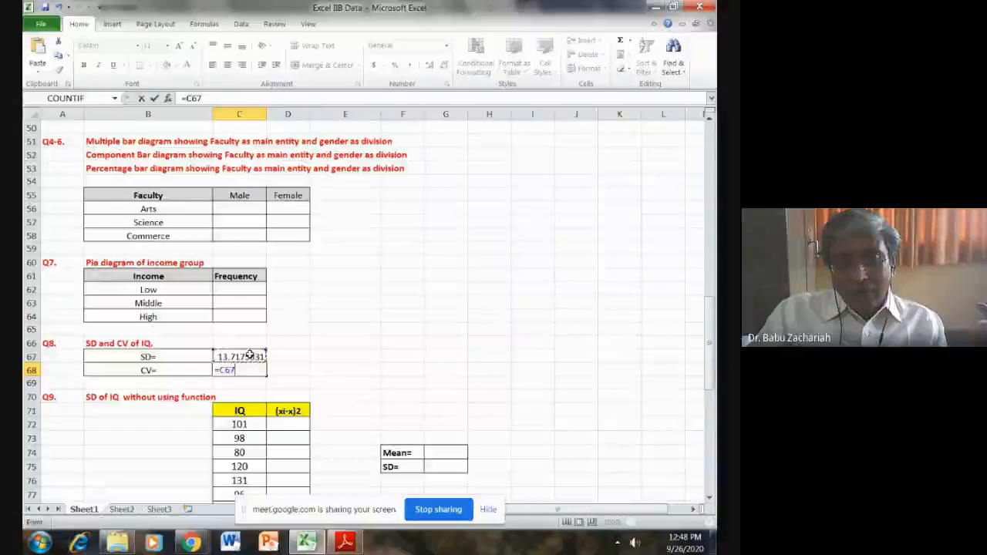
text(/)
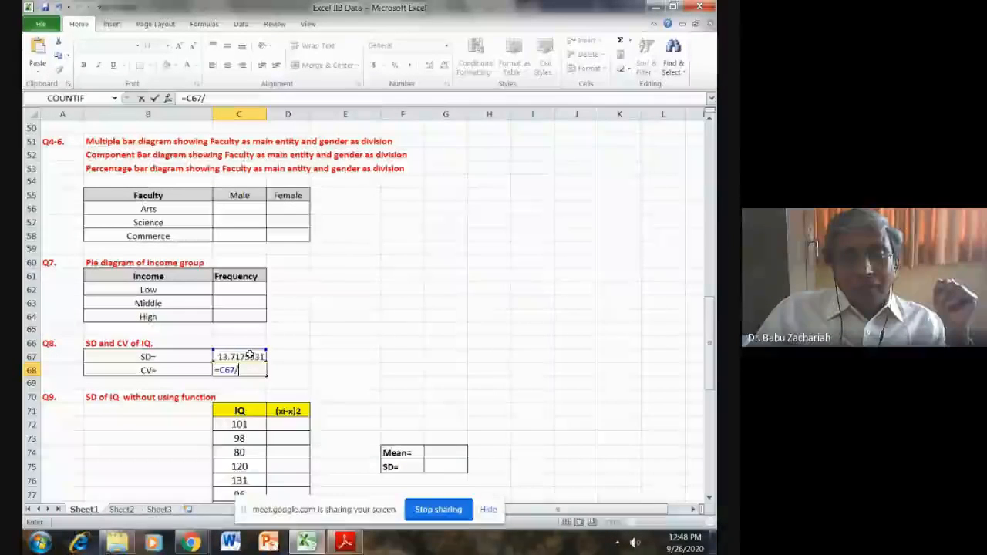
scroll(249, 354, up, 9)
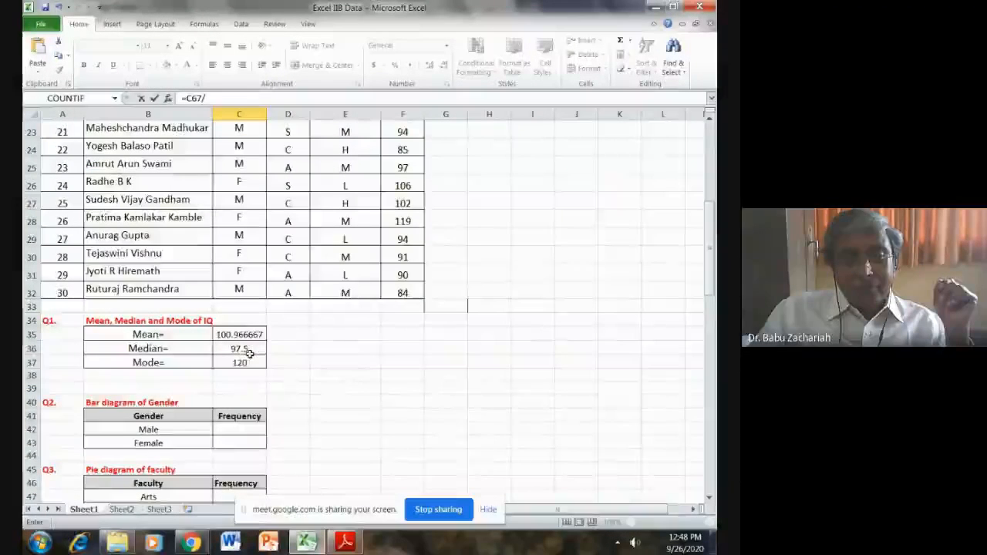
click(250, 335)
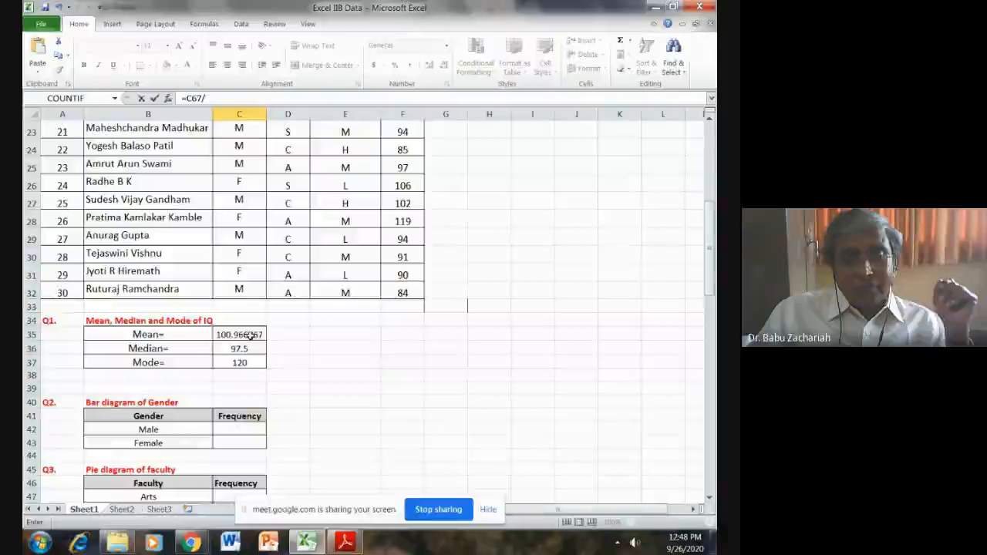
click(224, 98)
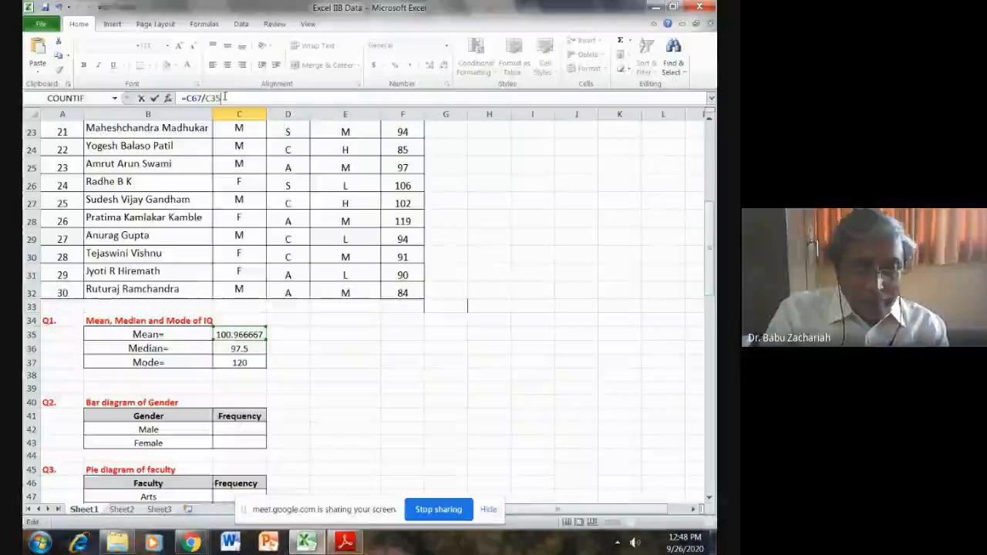
text(*100)
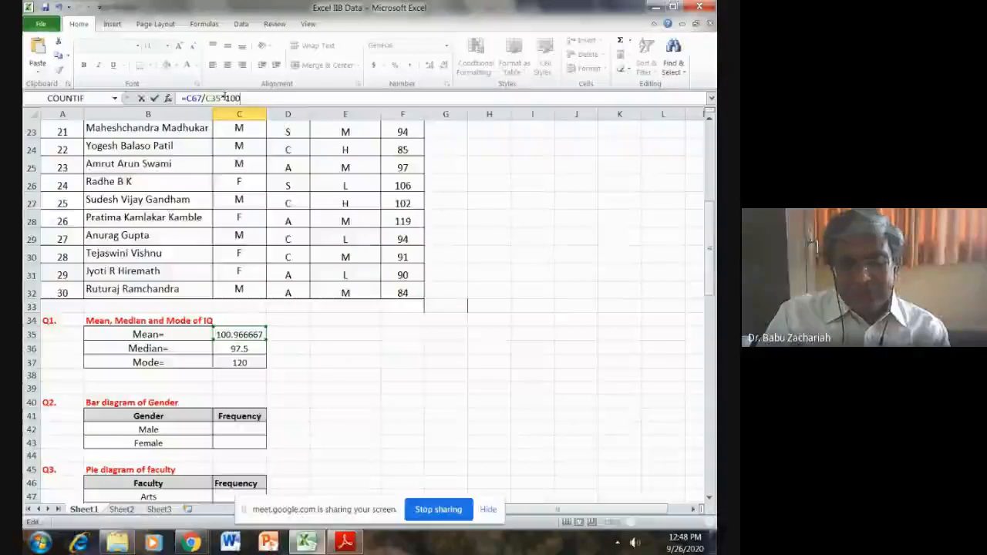
key(Return)
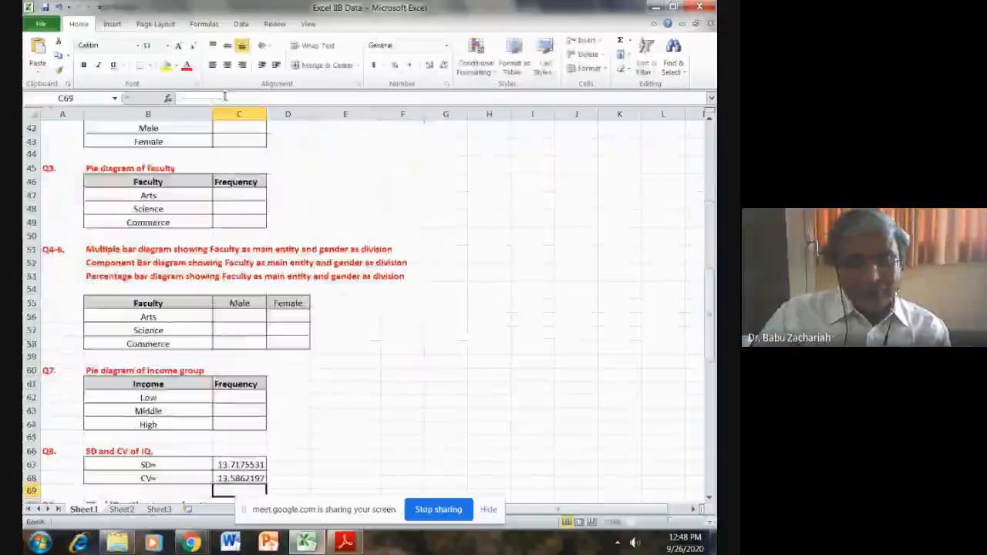
- Review the Q9 table of IQ values and squared deviations, down to the start of Q10
scroll(262, 180, down, 2)
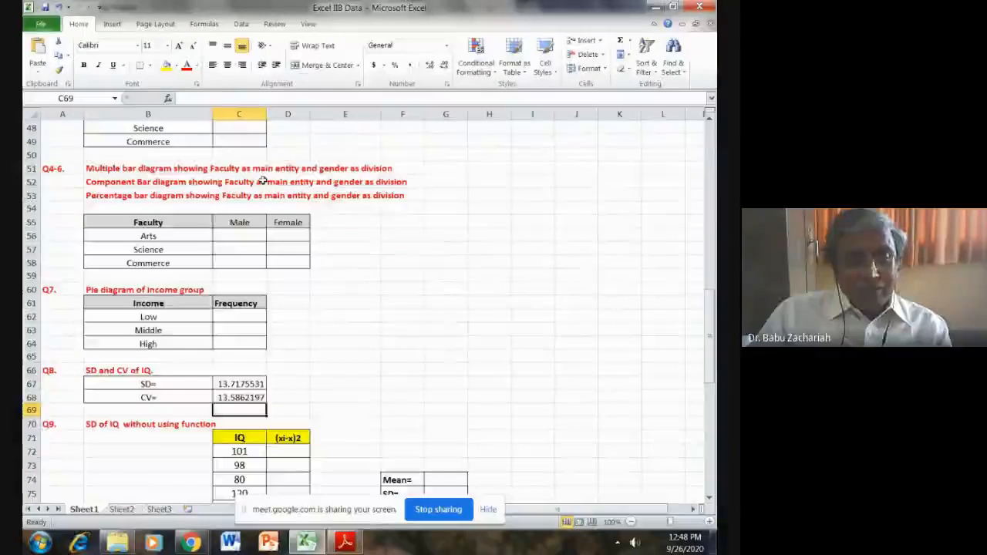
scroll(261, 412, down, 2)
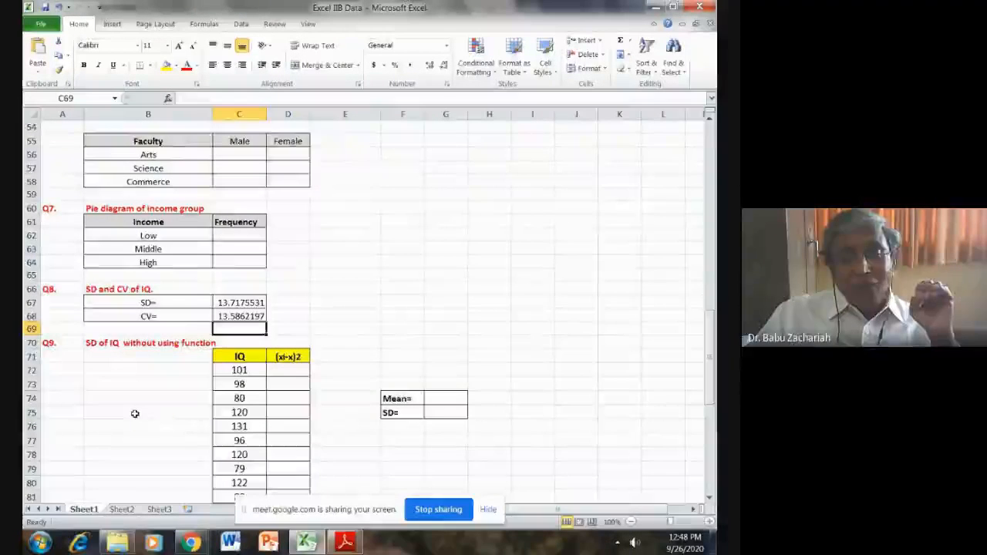
scroll(134, 414, down, 1)
scroll(134, 414, down, 2)
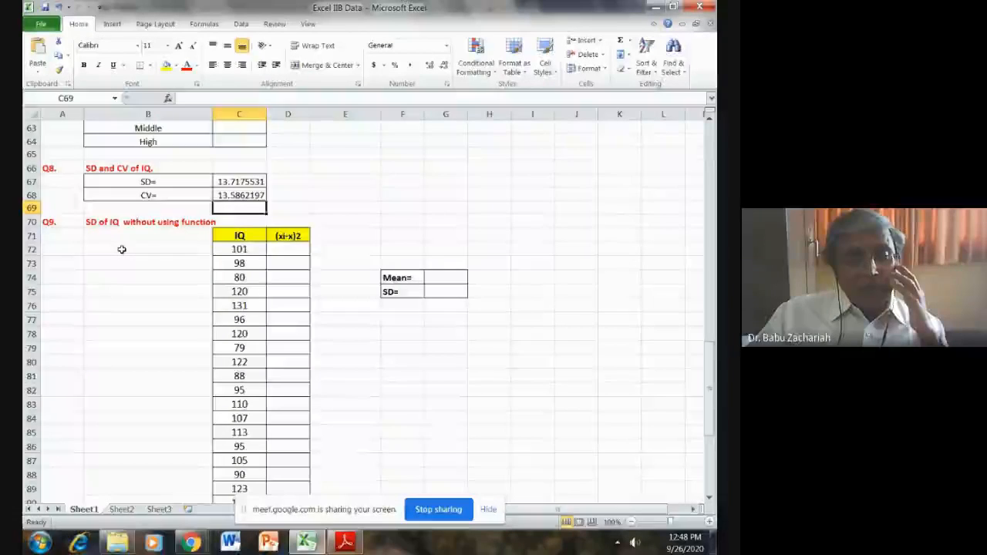
scroll(121, 249, down, 2)
scroll(122, 250, down, 3)
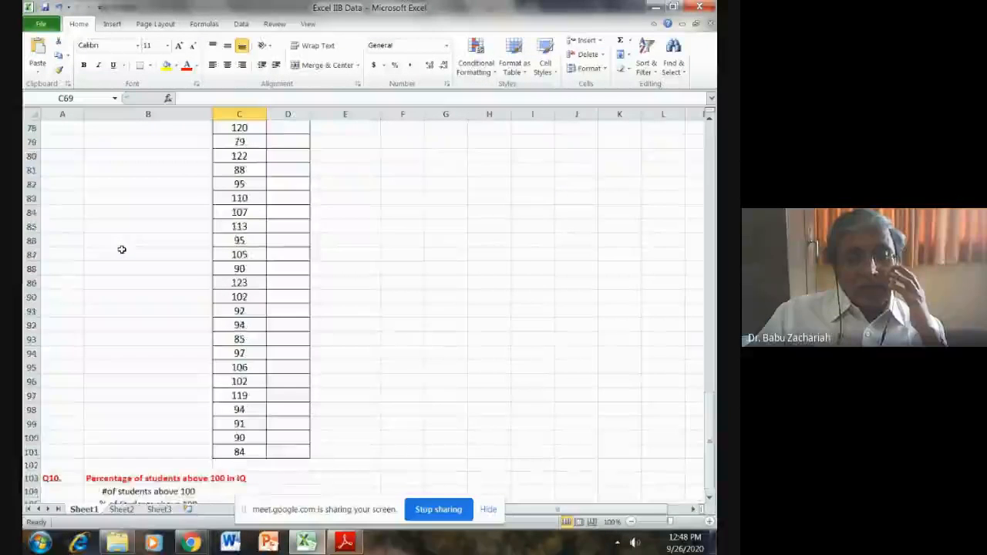
- Calculate the mean IQ for Q9 in G74 with AVERAGE over C72:C101
scroll(121, 249, up, 4)
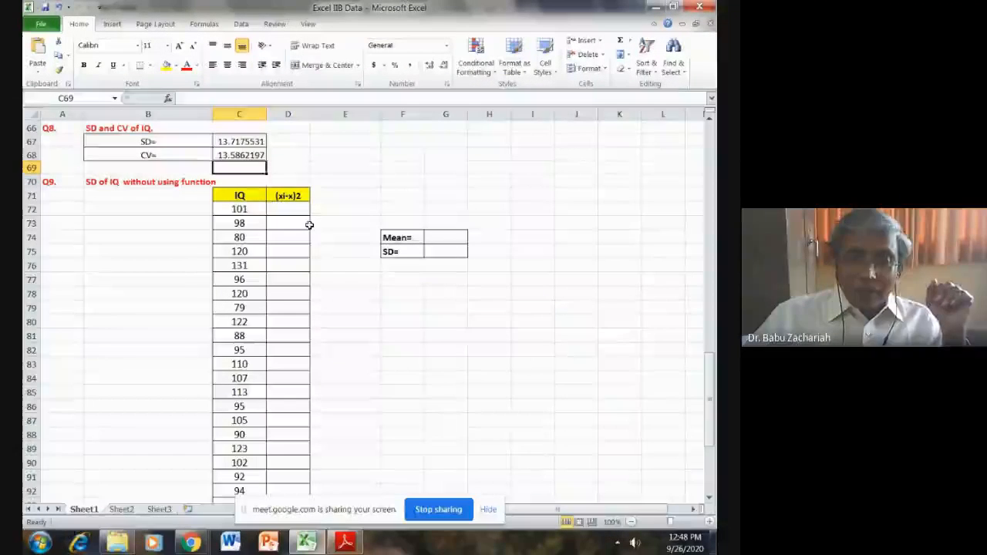
click(445, 241)
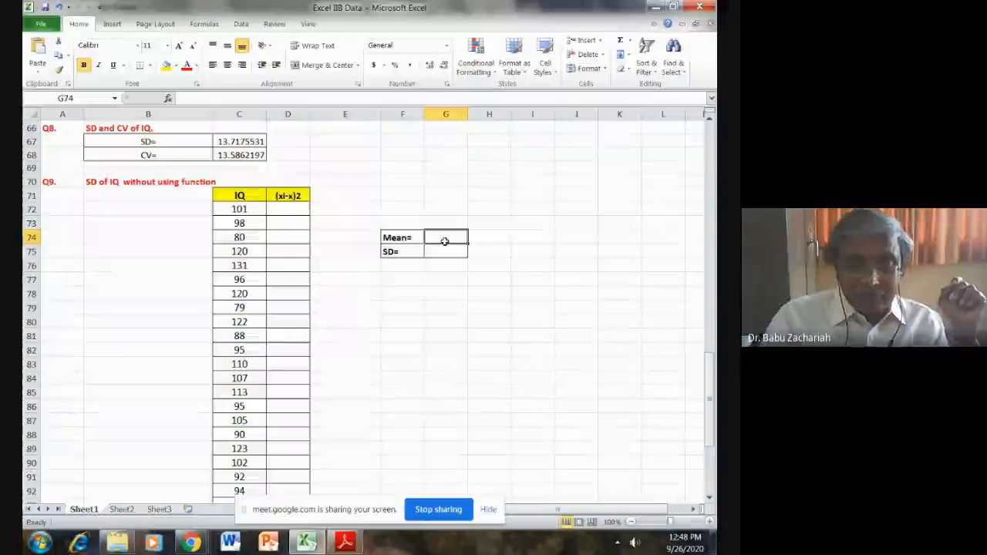
text(=)
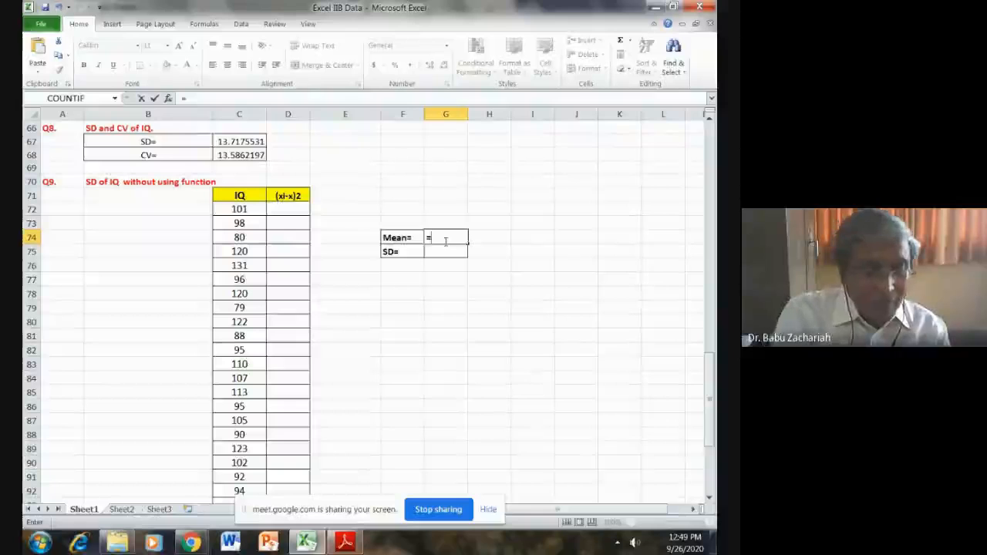
text(AV)
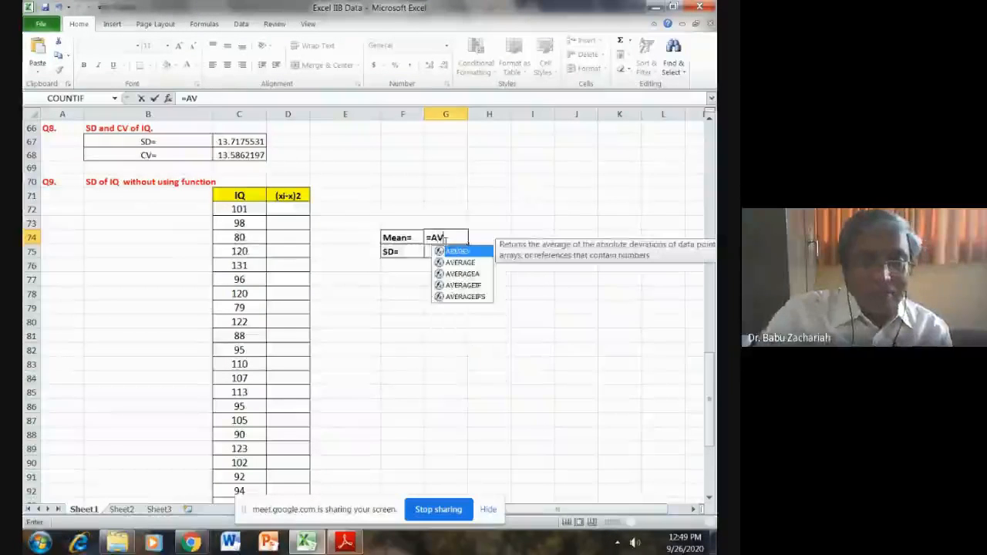
text(E)
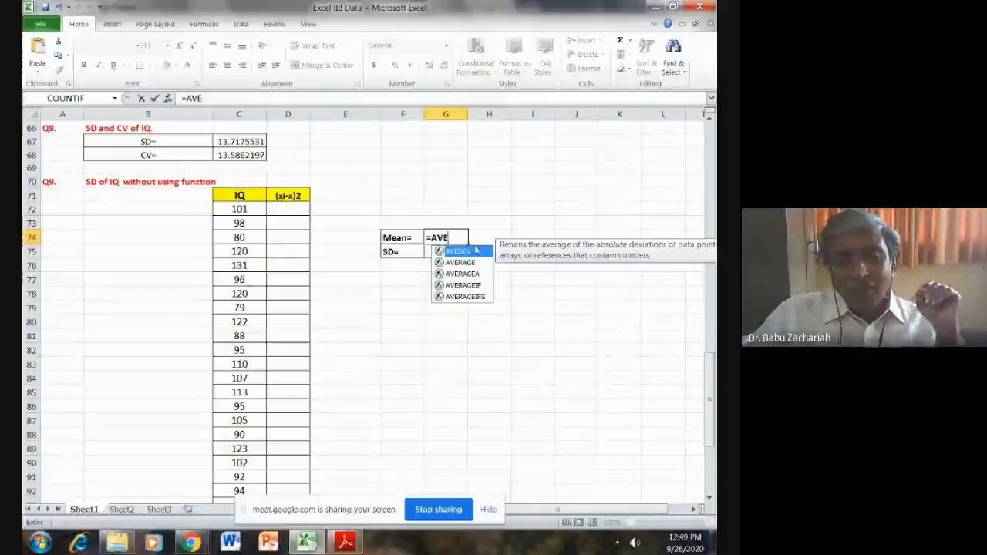
double_click(460, 262)
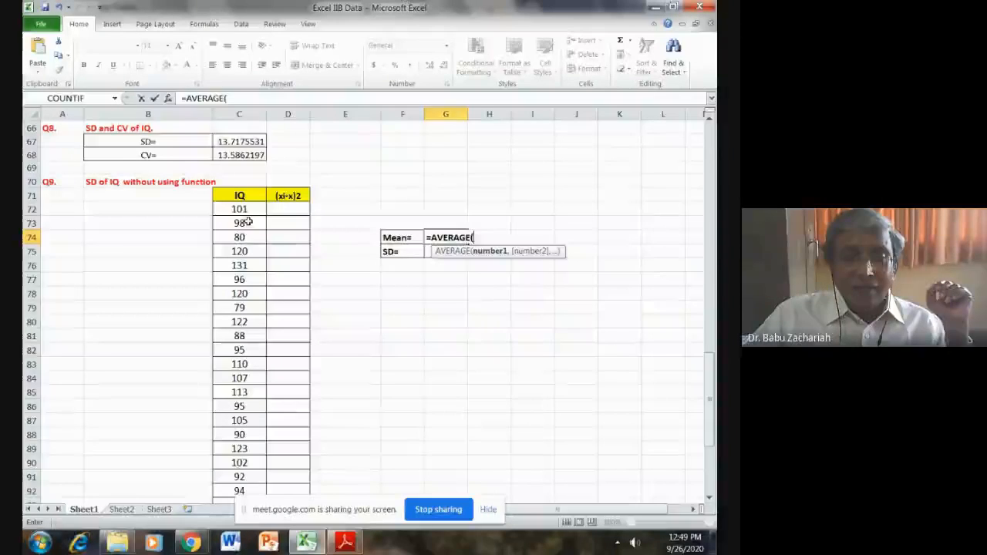
drag(239, 209, 248, 469)
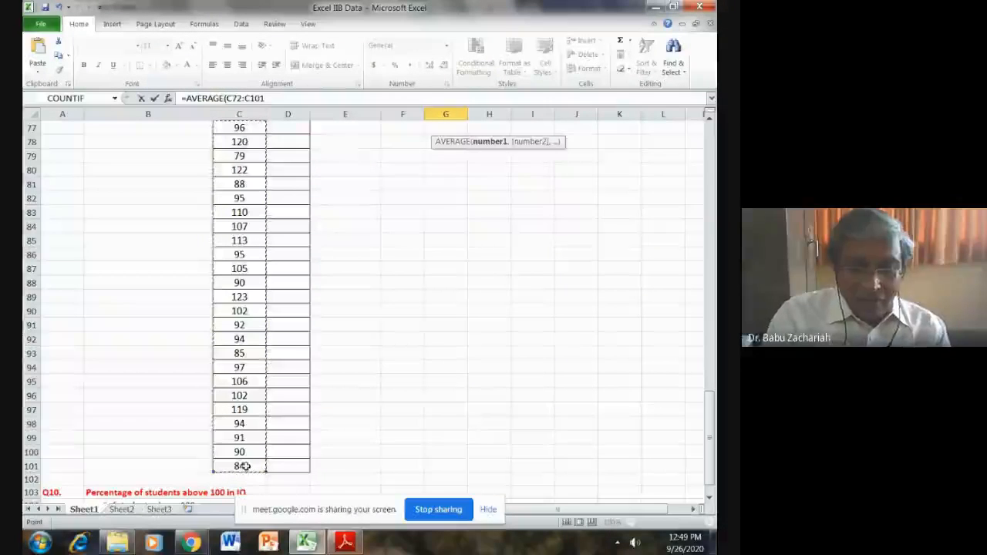
text())
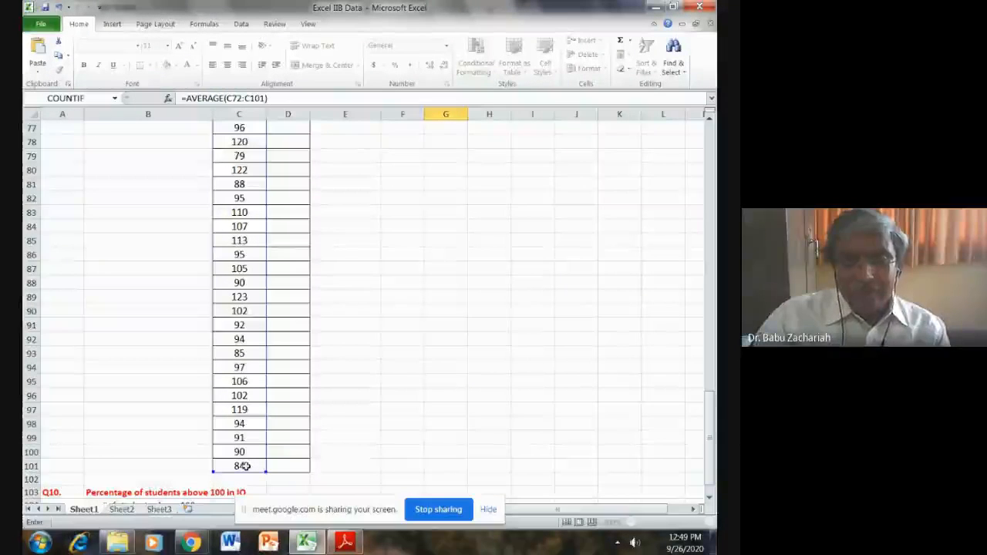
key(Return)
- Calculate the first squared deviation of IQ from the mean in D72 with the formula =(C72-G74)^2
scroll(243, 466, up, 3)
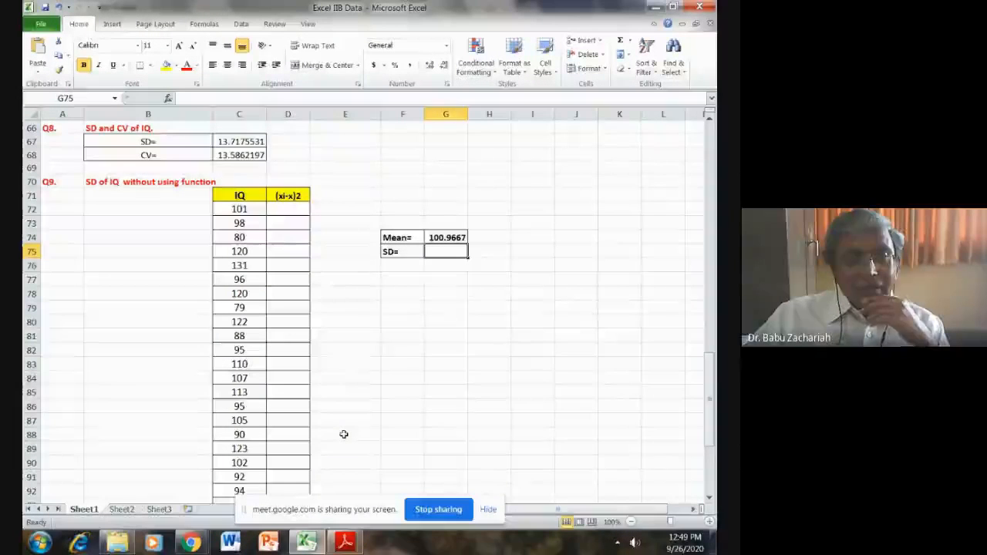
click(283, 211)
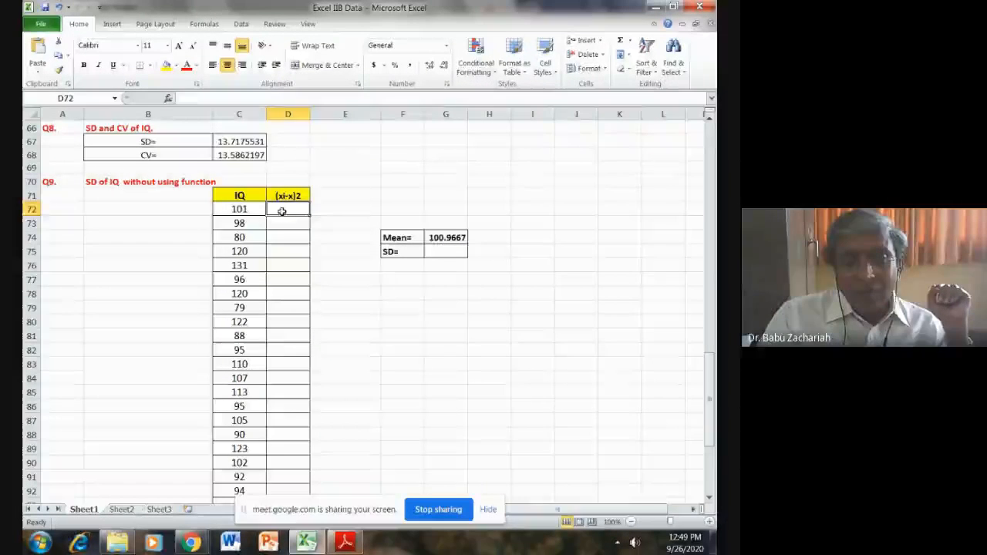
text(=)
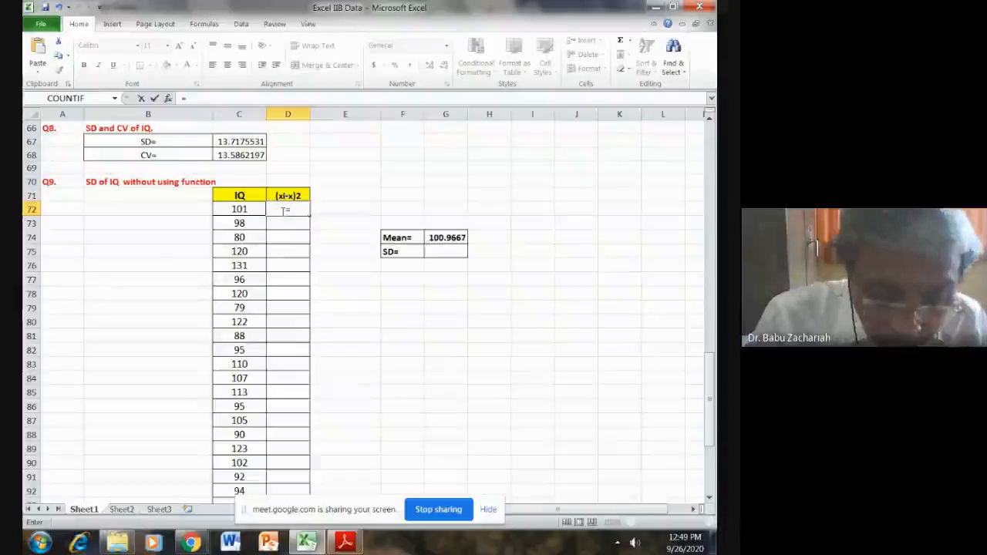
text(()
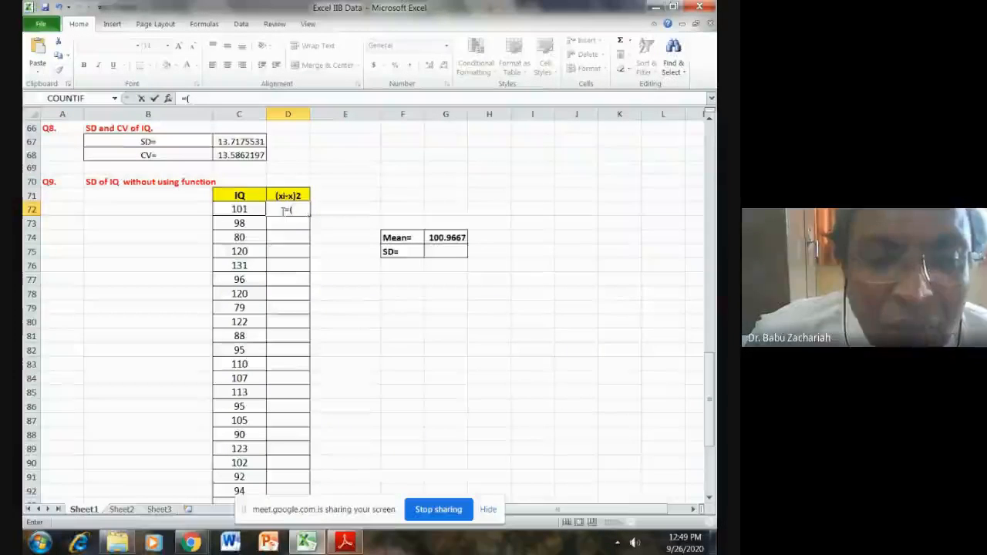
click(247, 208)
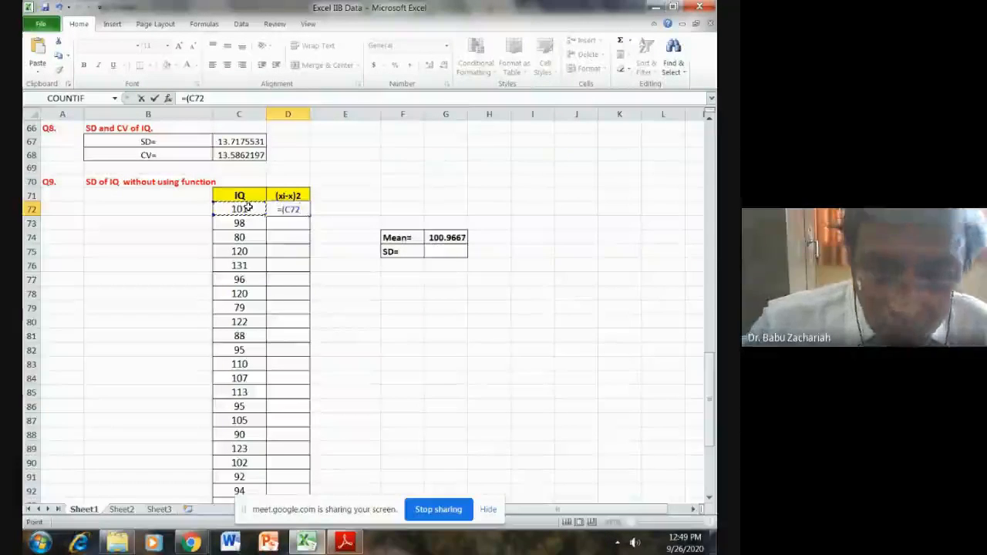
text(-)
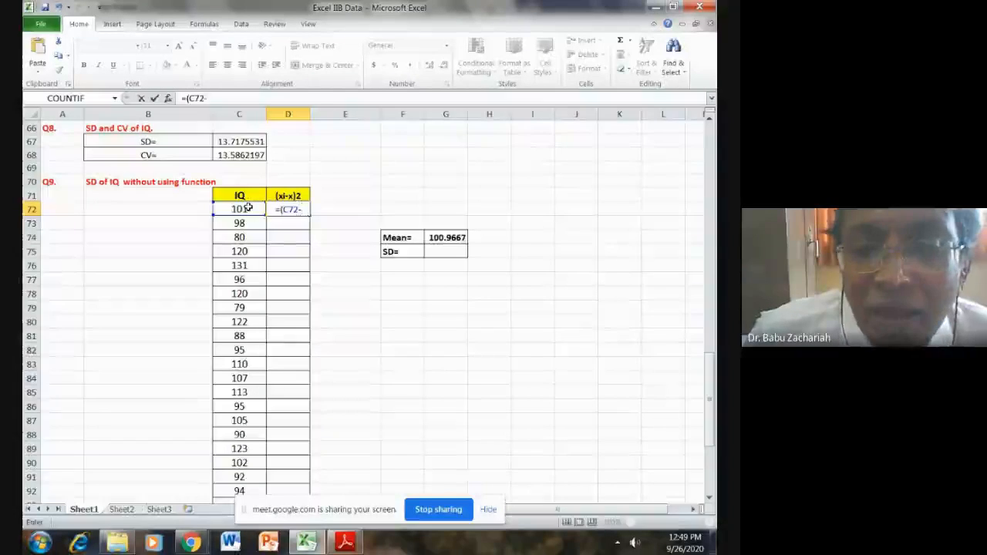
click(455, 239)
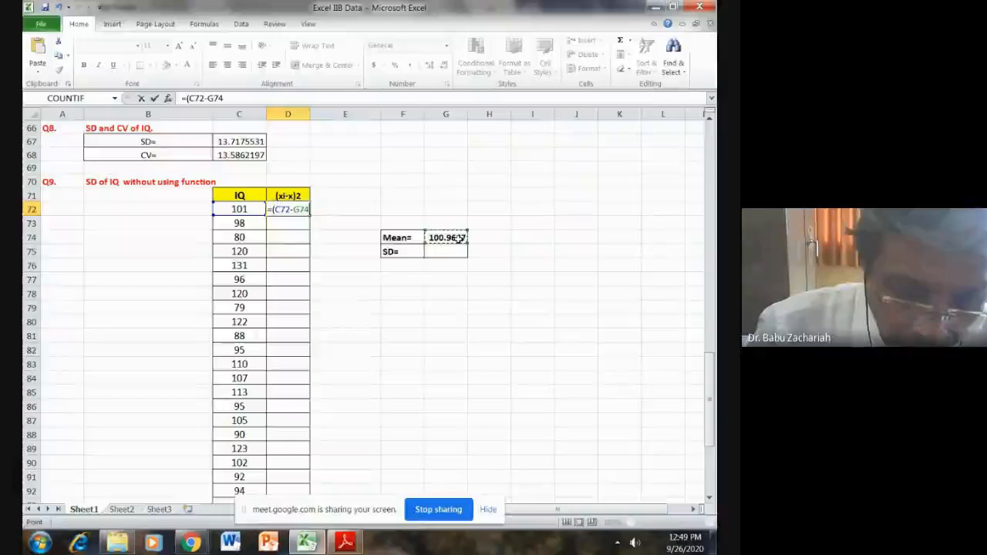
text())
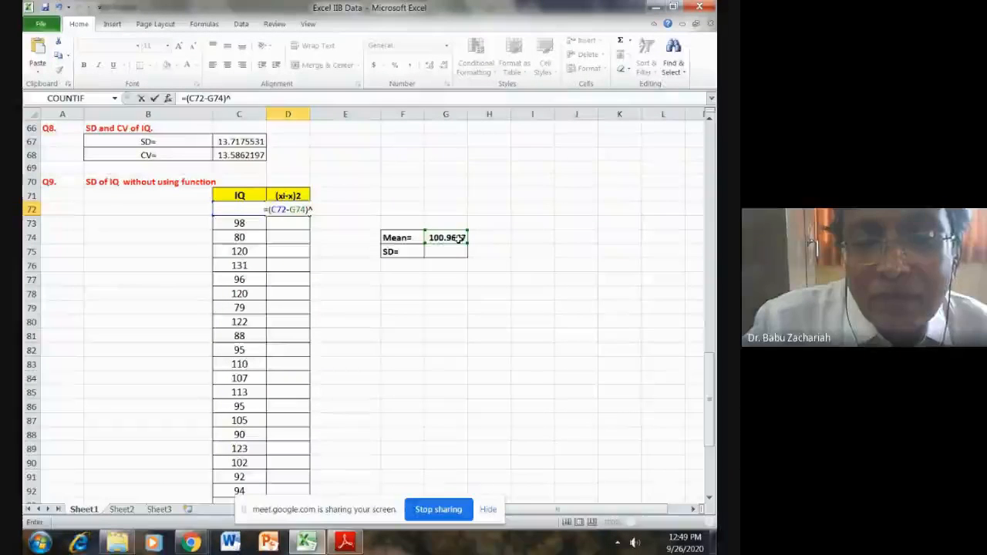
text(^)
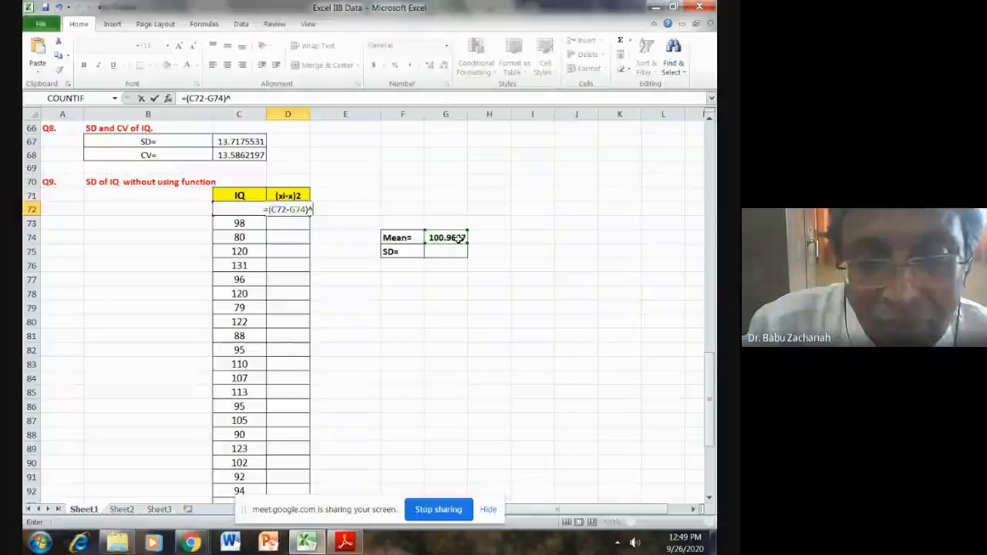
text(2)
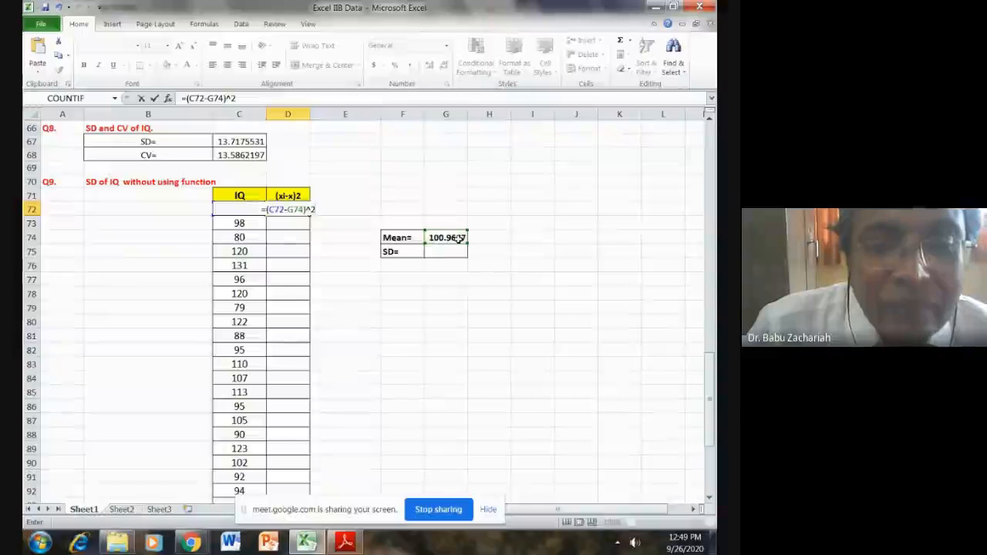
key(Return)
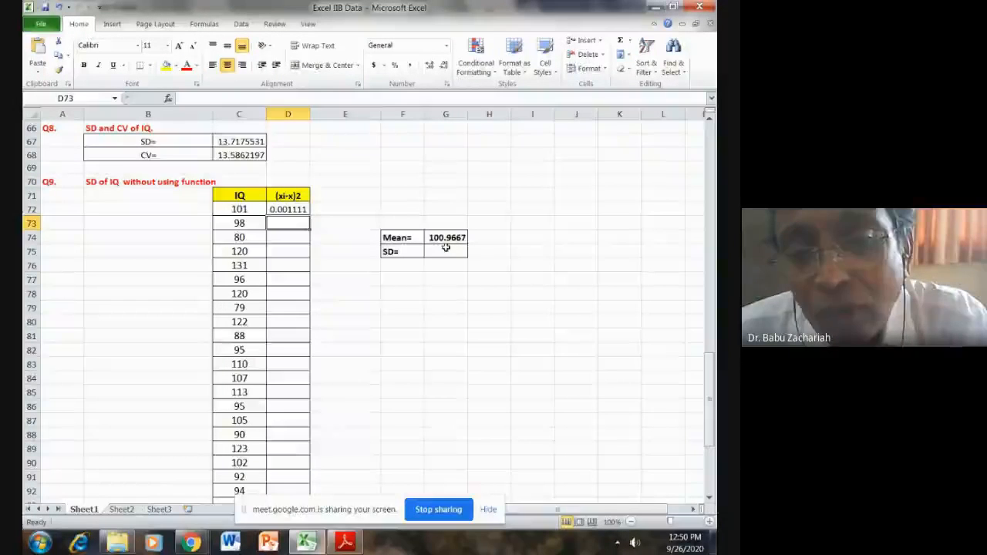
- Try to fill the squared-deviation formula from D72 down to D78 with its relative mean reference
click(287, 209)
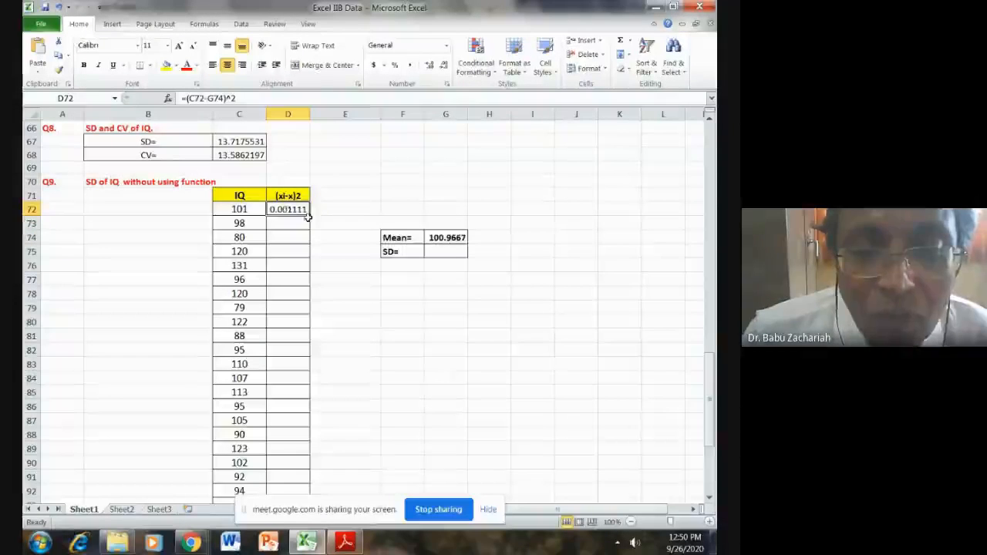
drag(309, 216, 310, 302)
click(376, 309)
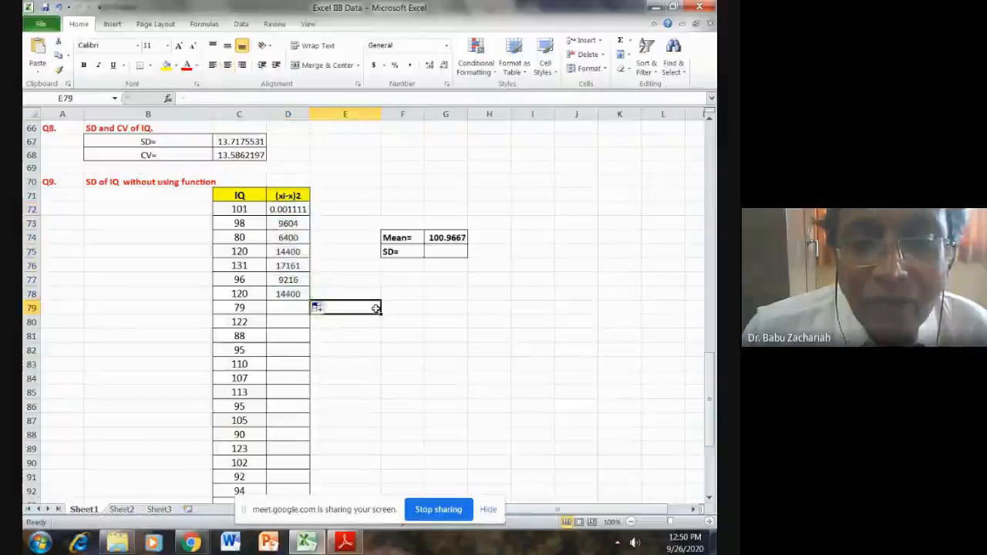
- Inspect the copied formulas in D73 and D78 to see which cell each one uses as the mean
click(295, 223)
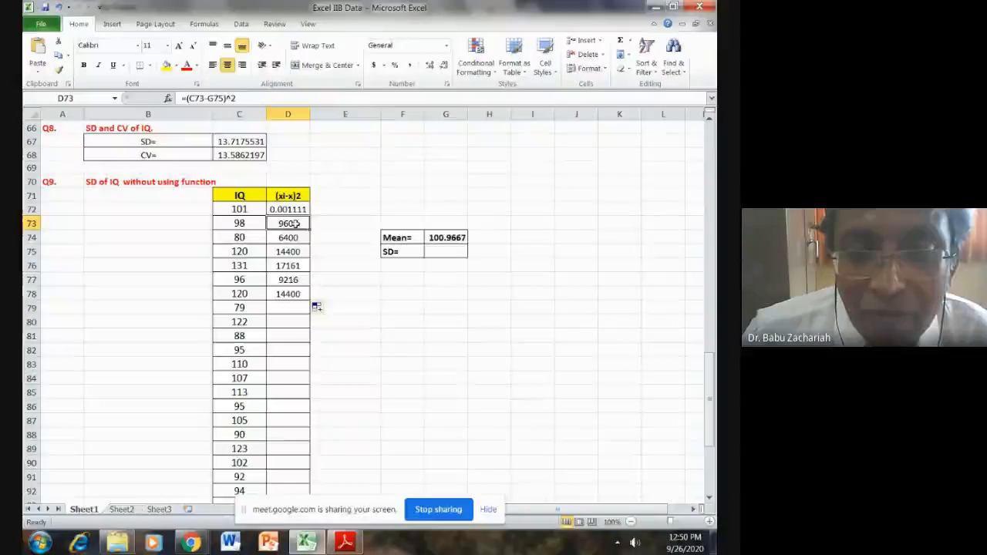
double_click(295, 223)
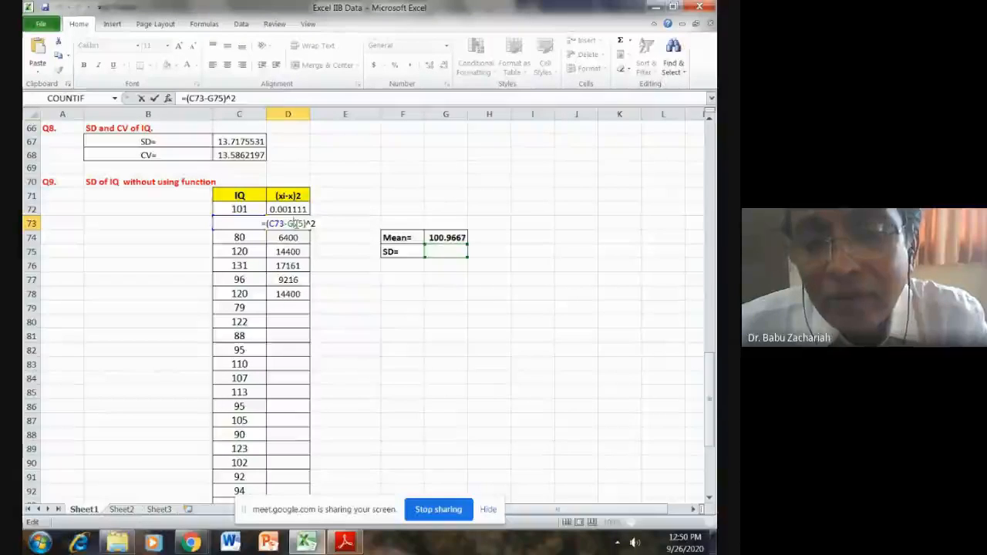
key(Escape)
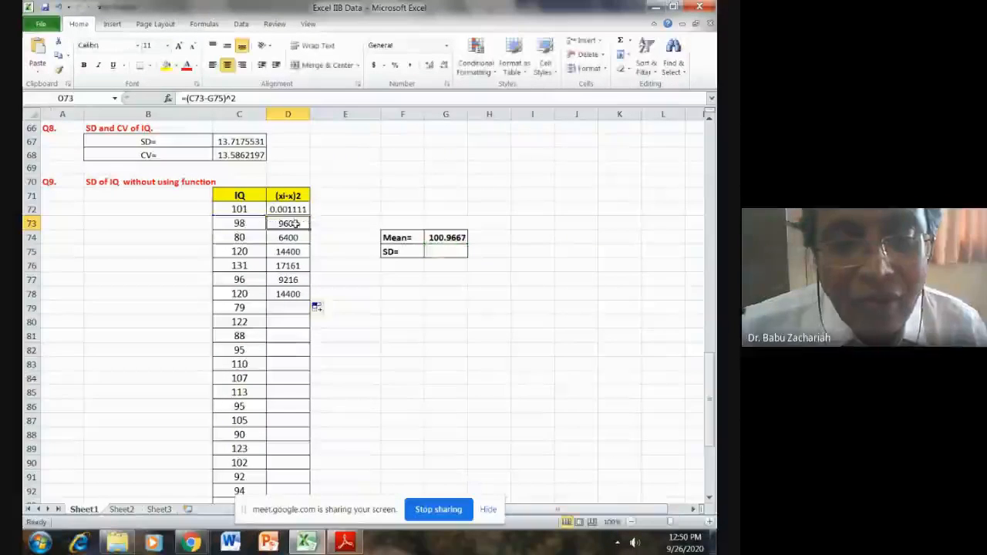
double_click(294, 294)
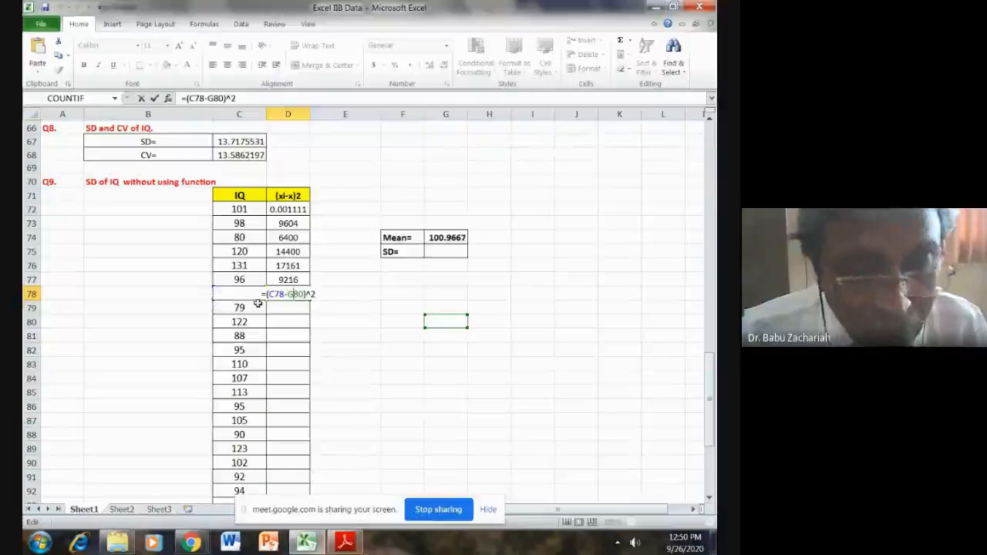
key(Return)
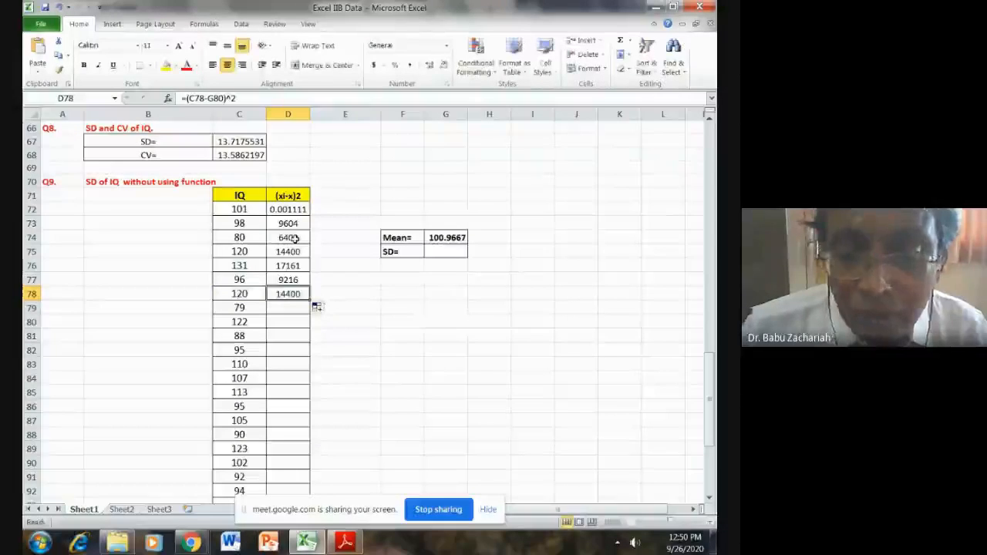
- Clear the copied squared deviations from D73:D79, keeping only the formula in D72
drag(288, 223, 290, 304)
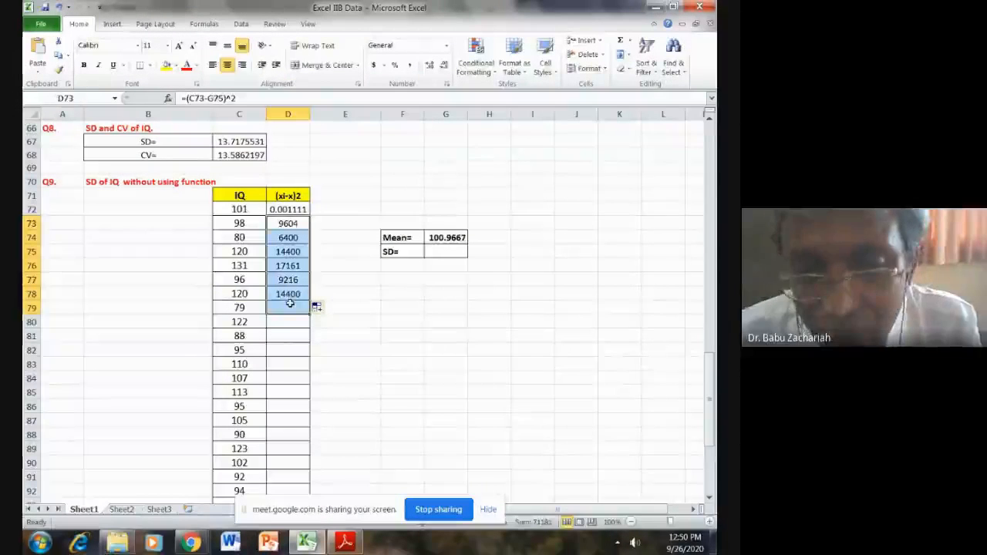
key(Delete)
click(345, 294)
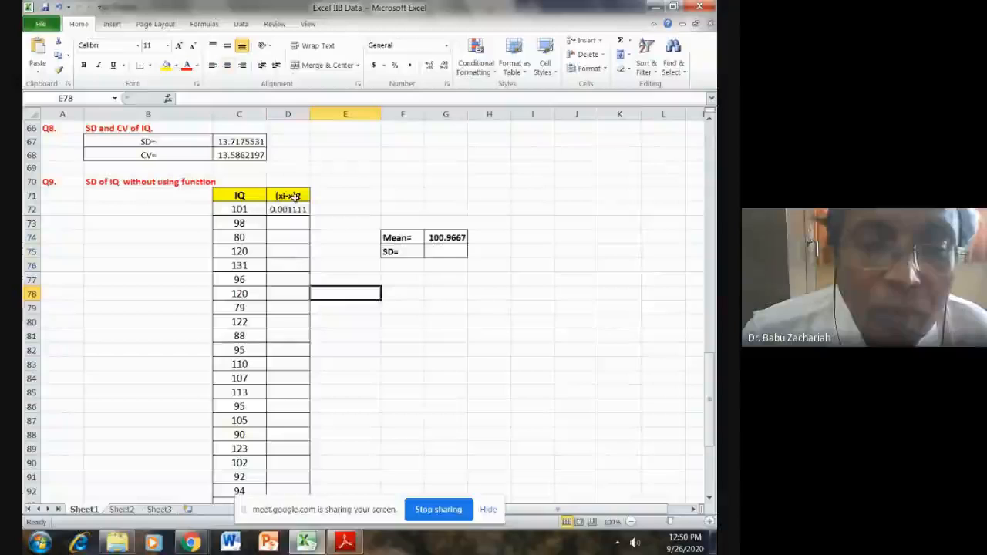
- Make the mean reference in D72 absolute so the formula reads =(C72-$G$74)^2
click(295, 209)
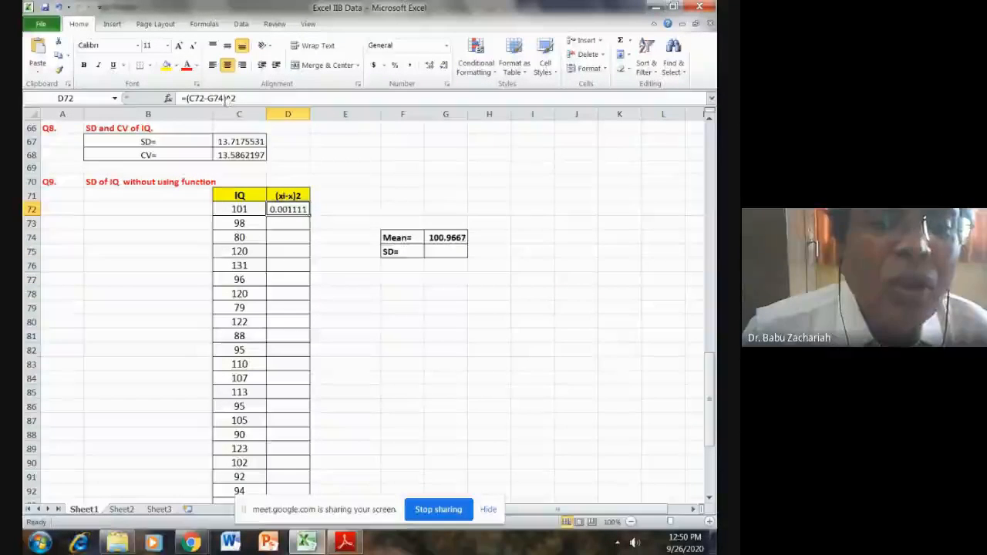
click(223, 99)
drag(223, 99, 208, 99)
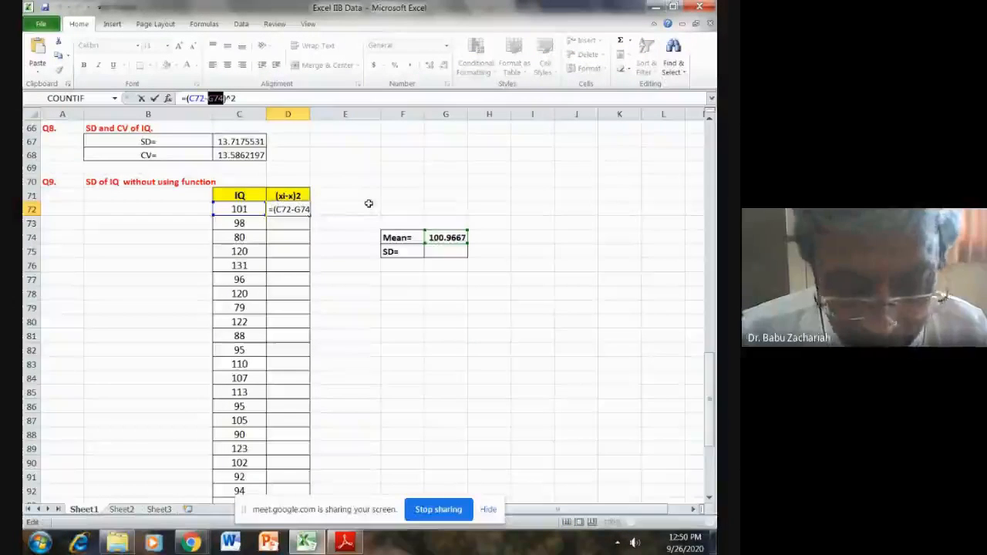
key(F4)
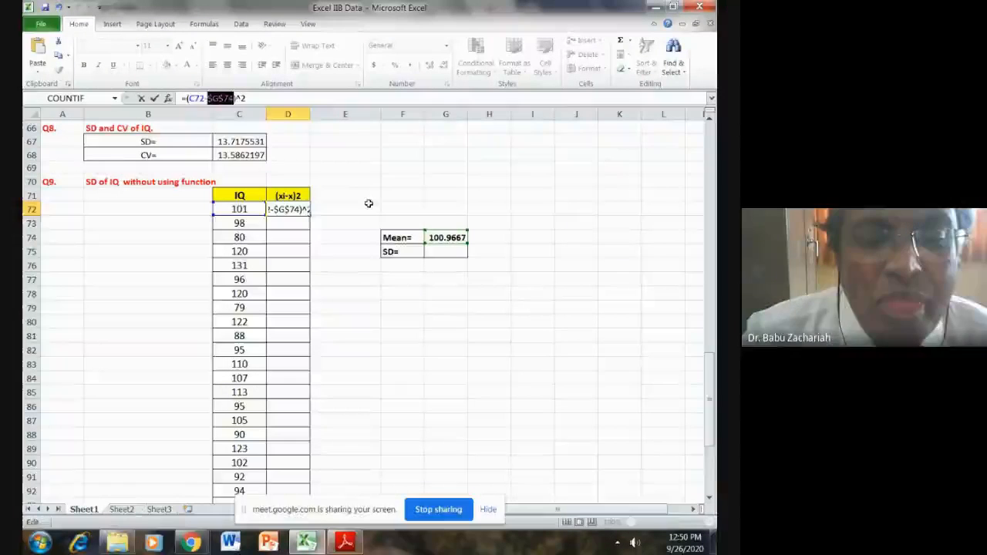
key(Return)
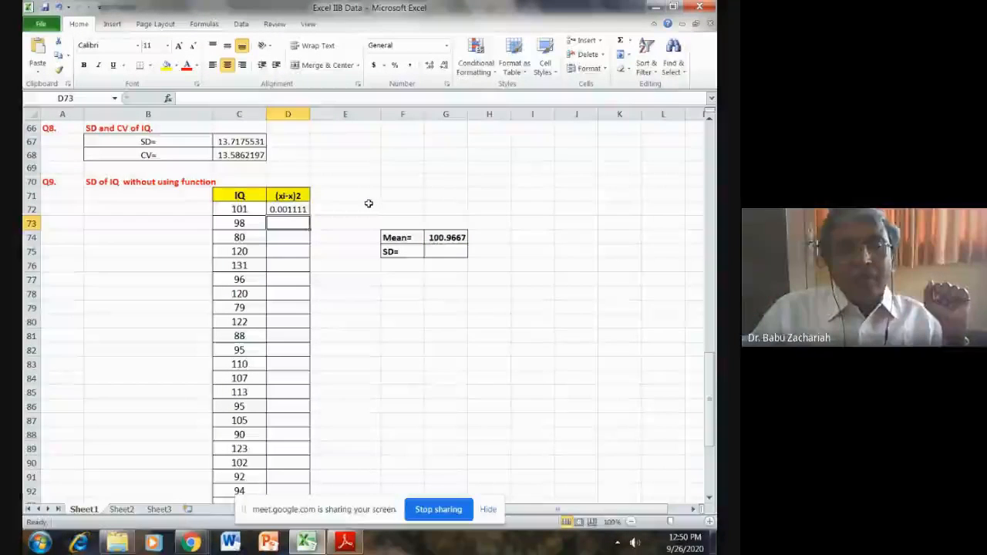
- Fill the corrected squared-deviation formula from D72 down to D101 for all IQ values
click(299, 210)
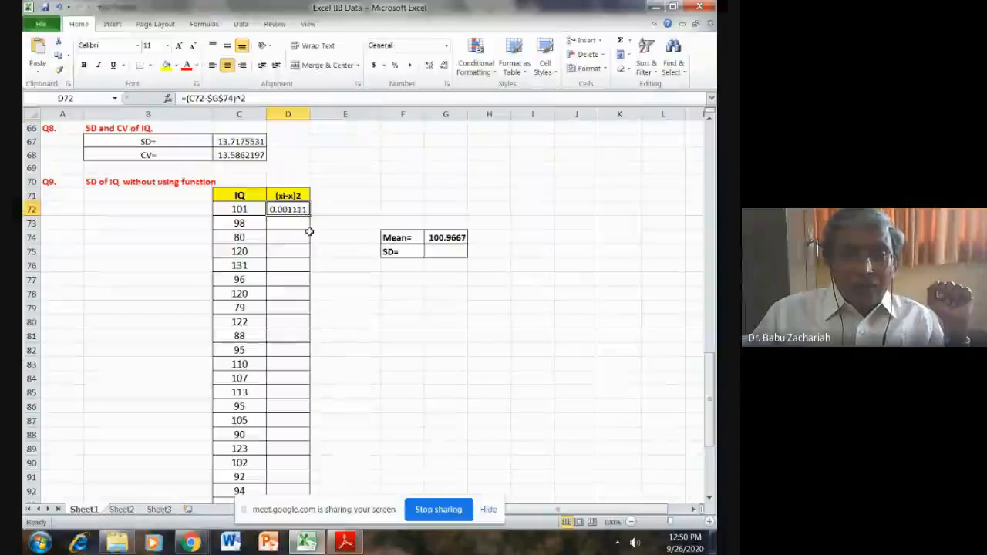
scroll(310, 217, down, 1)
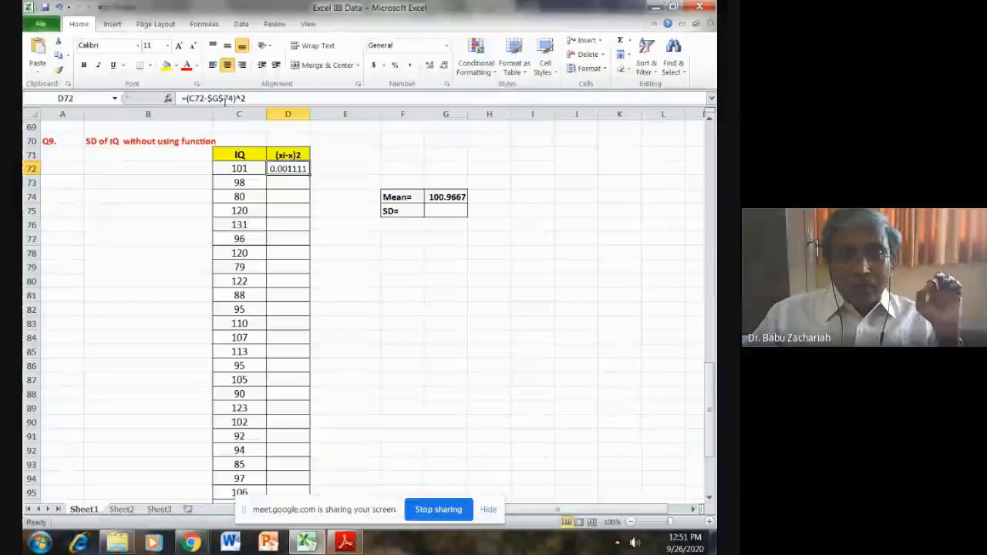
drag(309, 175, 306, 471)
click(364, 368)
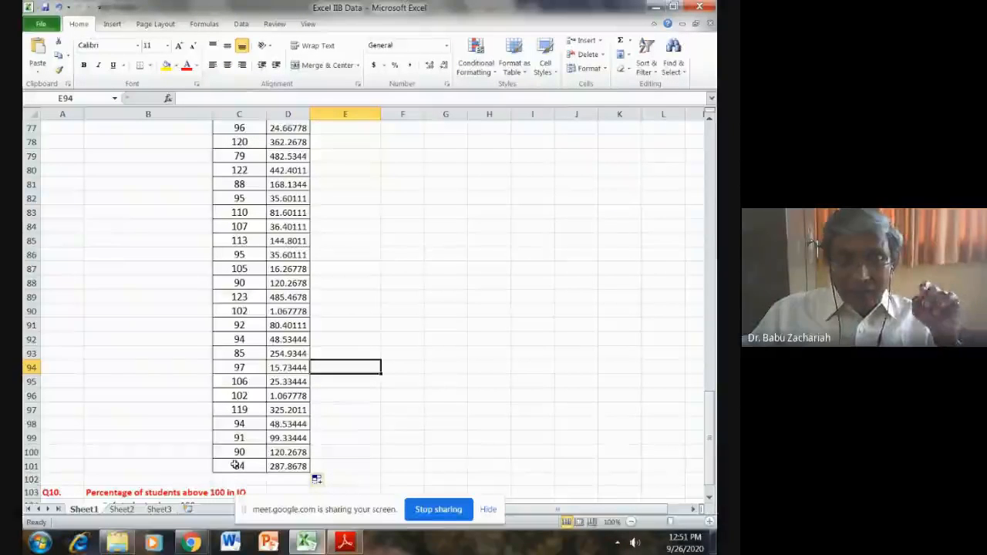
- Check the copied formula in D101 against the mean cell G74 and look over the squared-deviation column
double_click(285, 468)
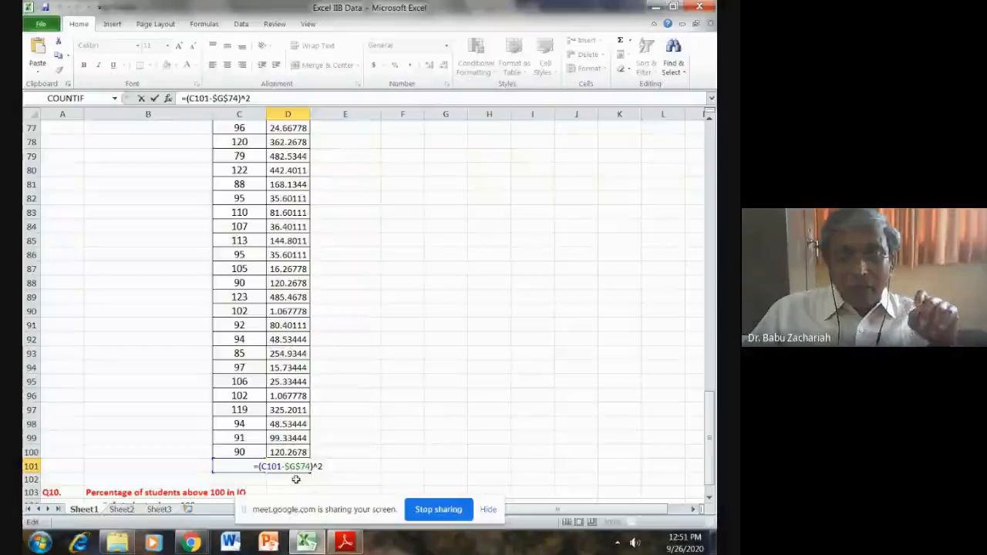
scroll(297, 479, up, 3)
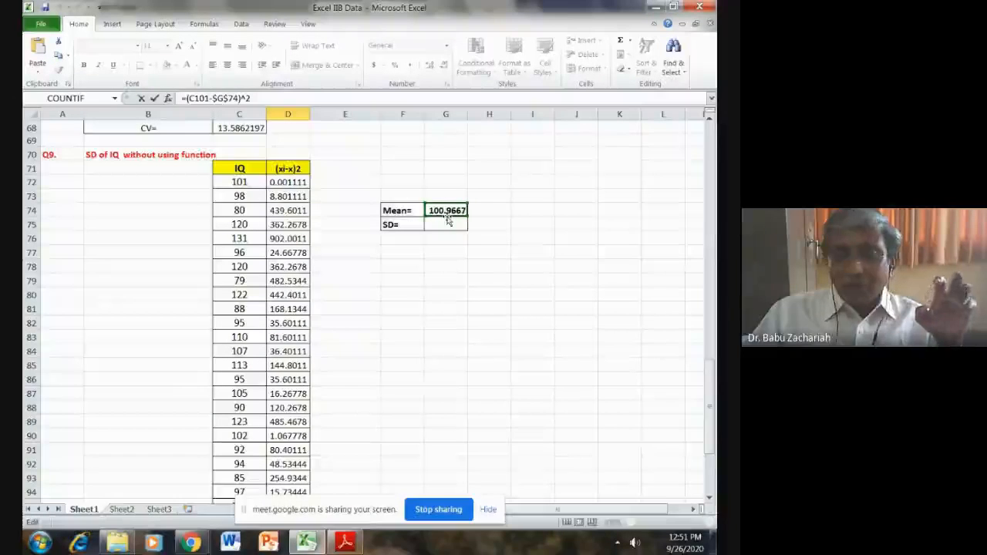
scroll(394, 322, down, 6)
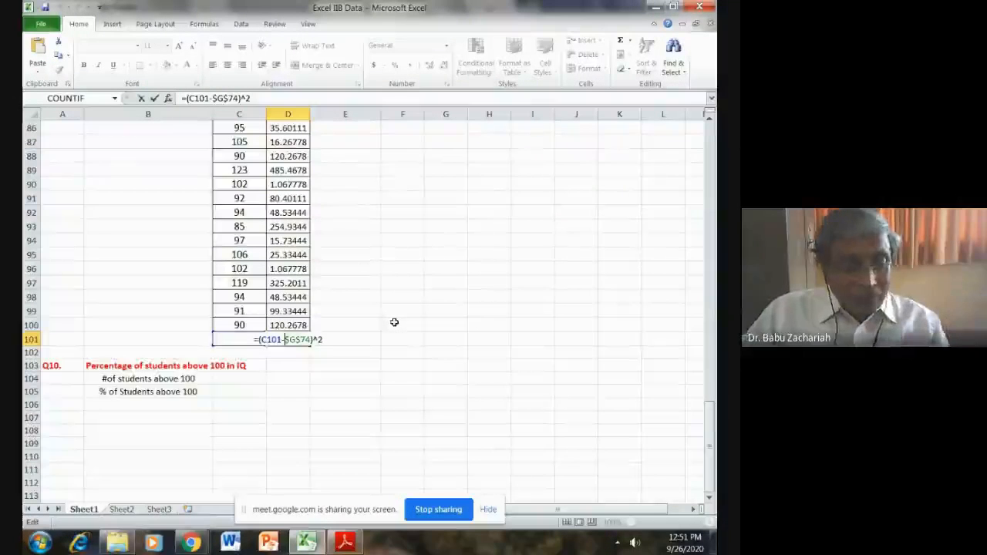
key(ctrl+Return)
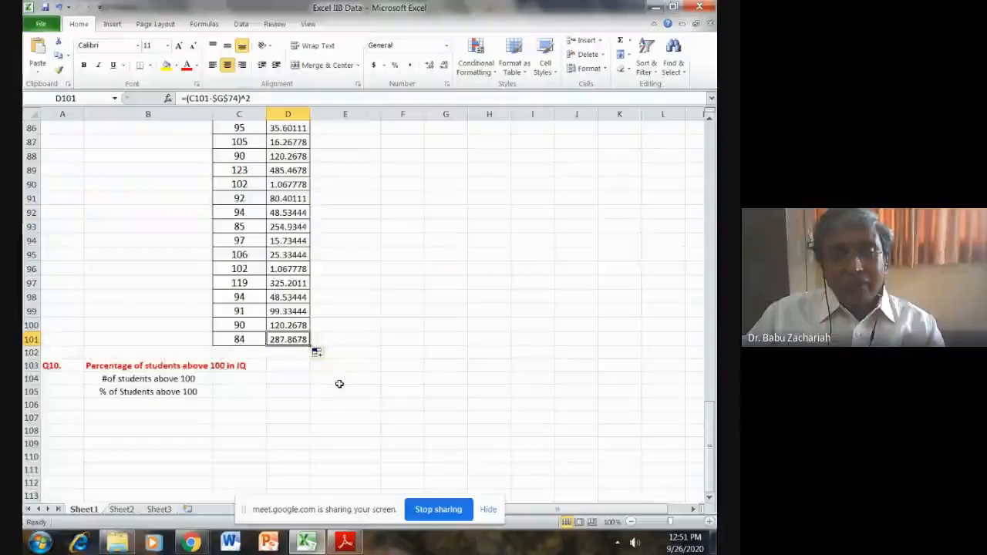
scroll(337, 385, up, 1)
scroll(336, 386, up, 5)
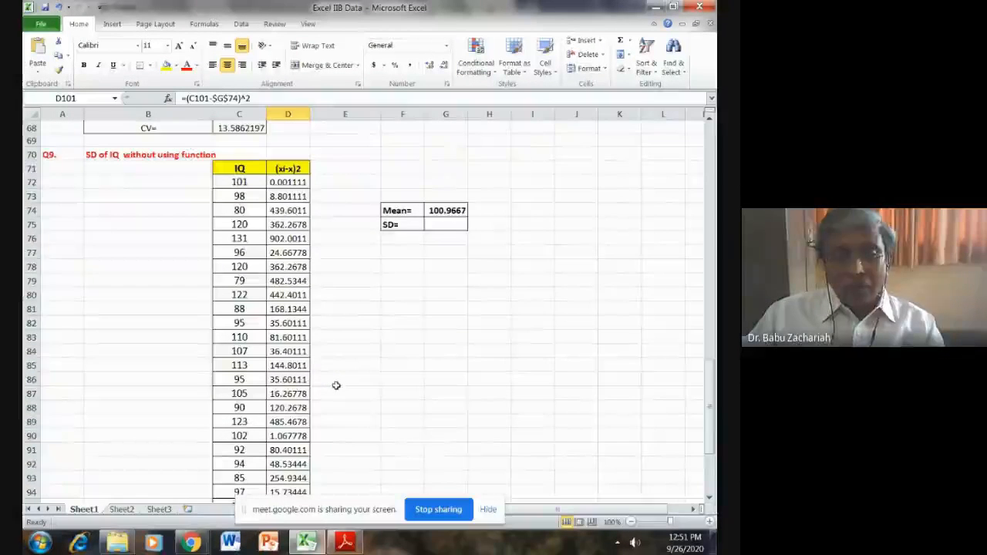
- Label cell C102 below the last IQ value as Sum
scroll(336, 386, down, 5)
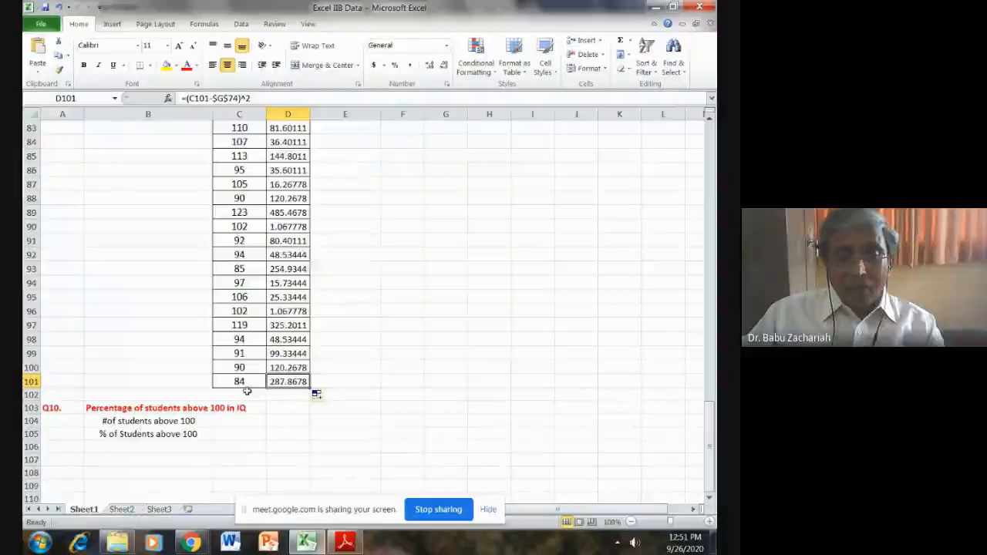
click(246, 394)
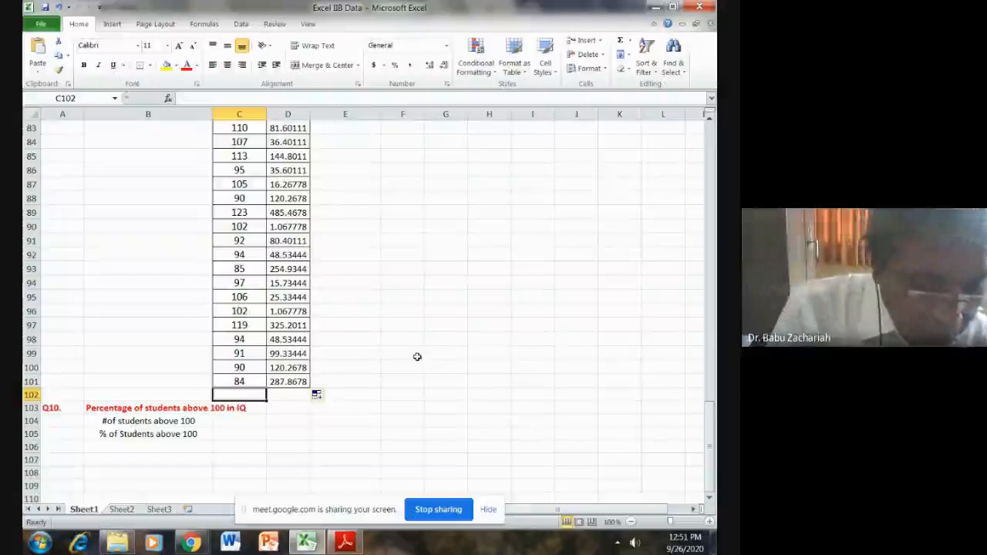
text(Sum)
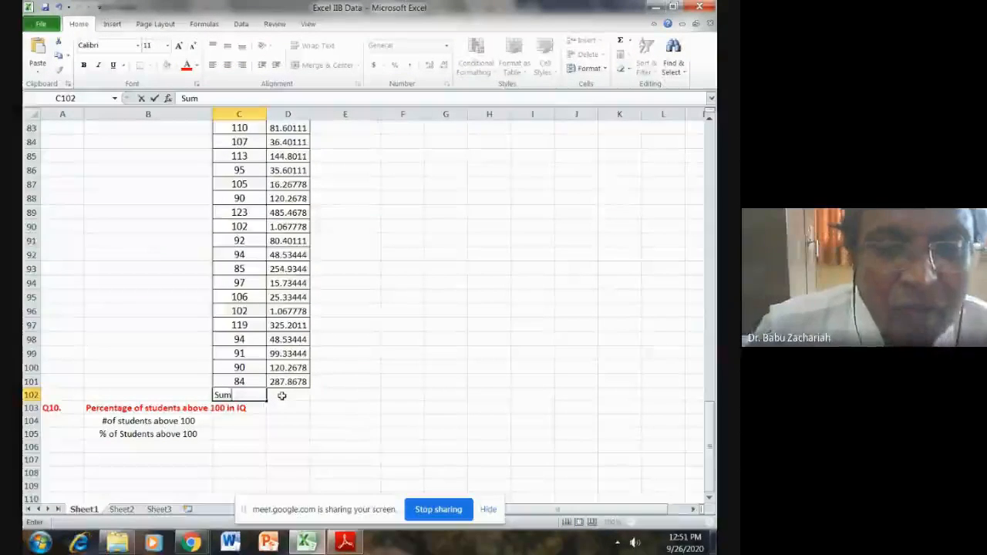
- Total the squared deviations D72:D101 in D102 with AutoSum and check the resulting formula
scroll(282, 395, up, 5)
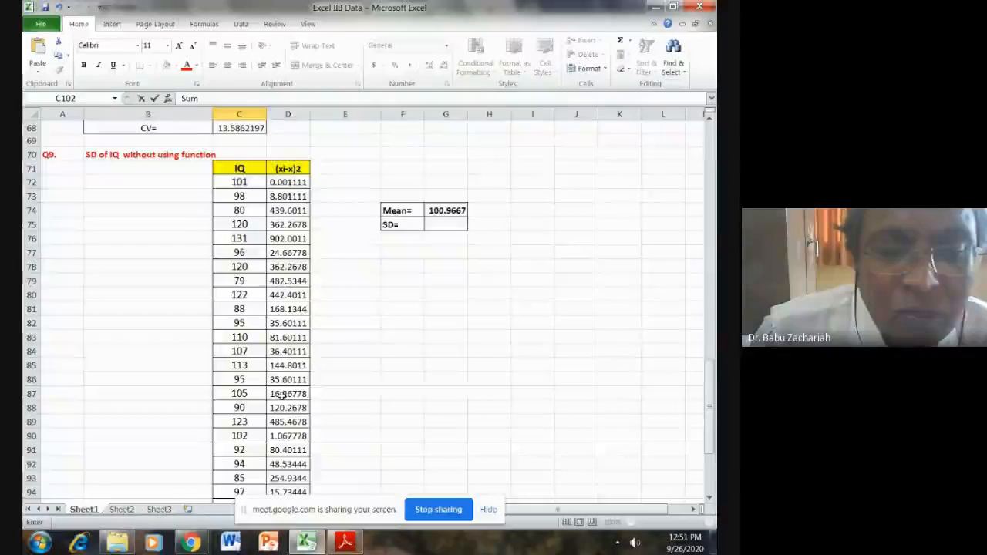
scroll(282, 394, up, 2)
drag(288, 263, 288, 437)
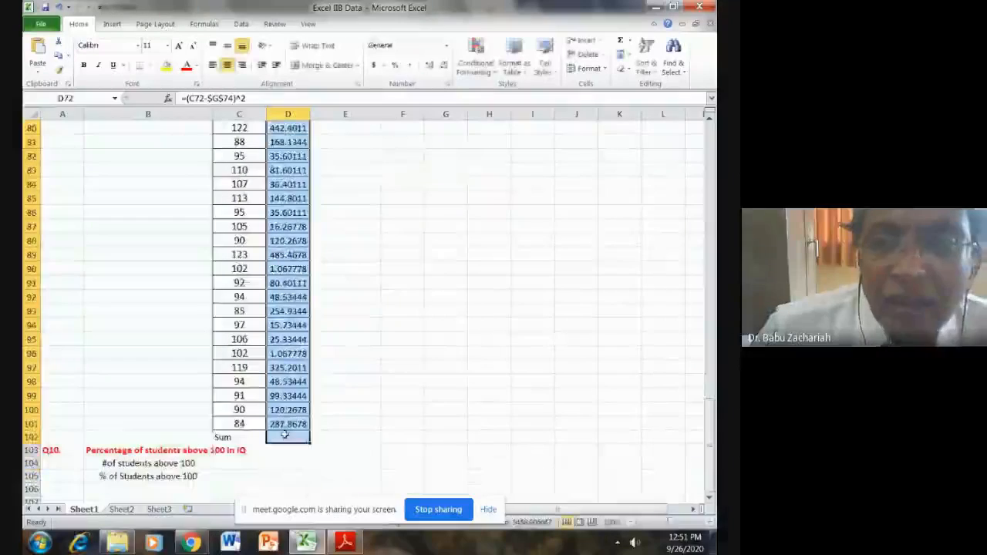
click(621, 40)
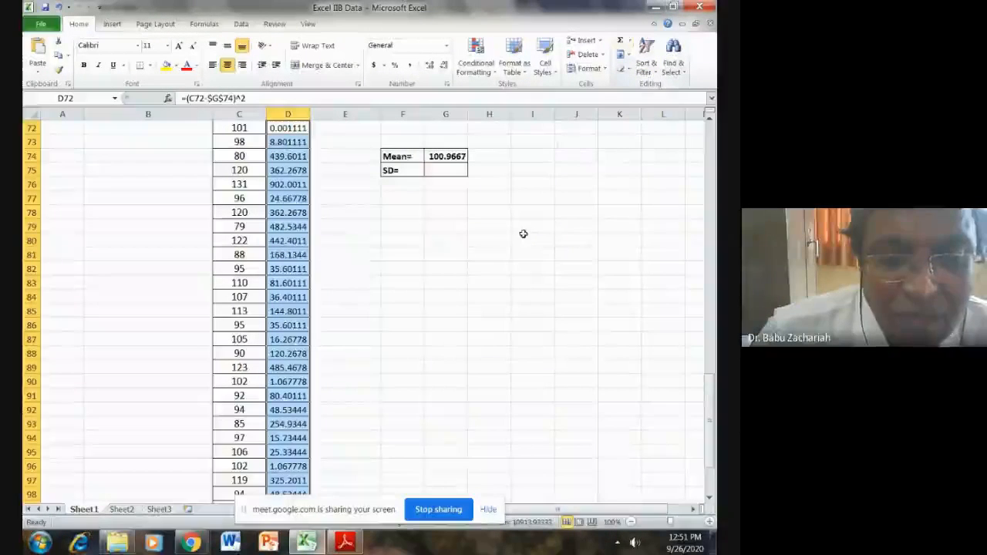
click(402, 301)
scroll(402, 299, down, 4)
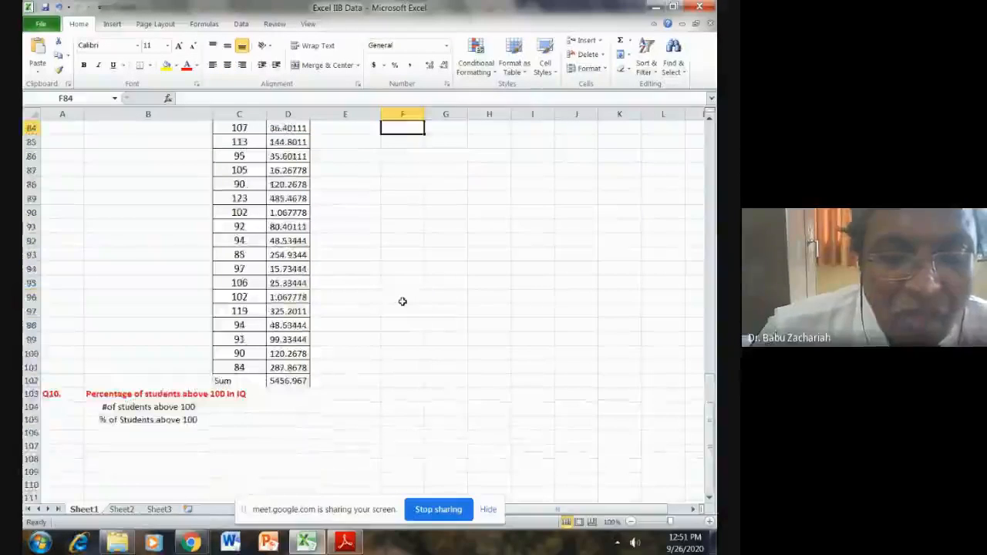
click(297, 380)
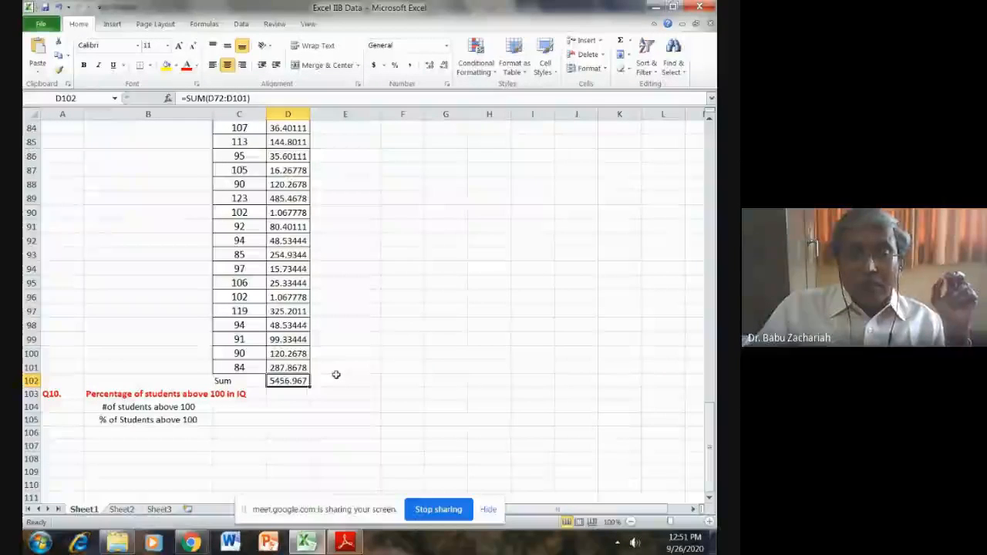
- Compute the SD in G75 as the square root of the summed squared deviations over 29, using =SQRT(D102/29)
scroll(335, 375, up, 6)
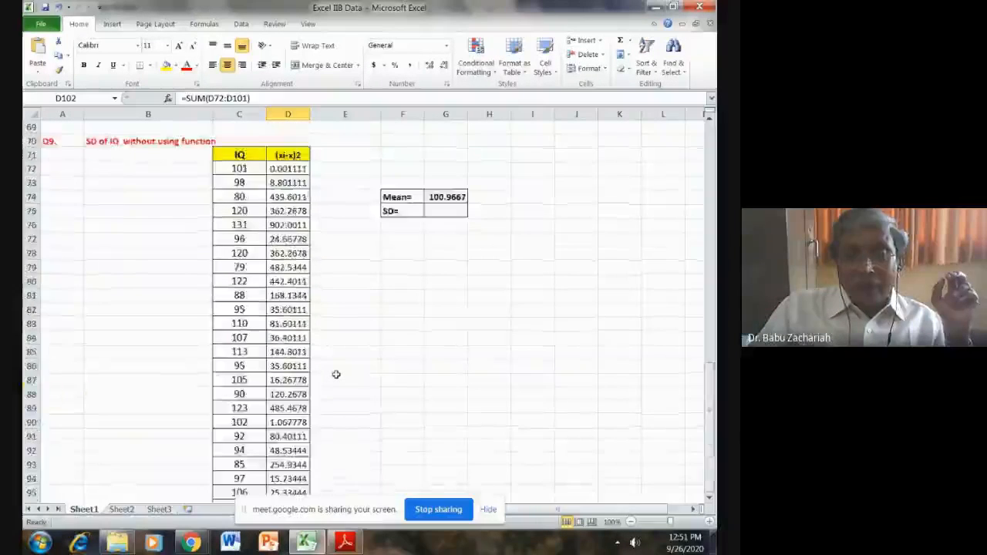
click(445, 251)
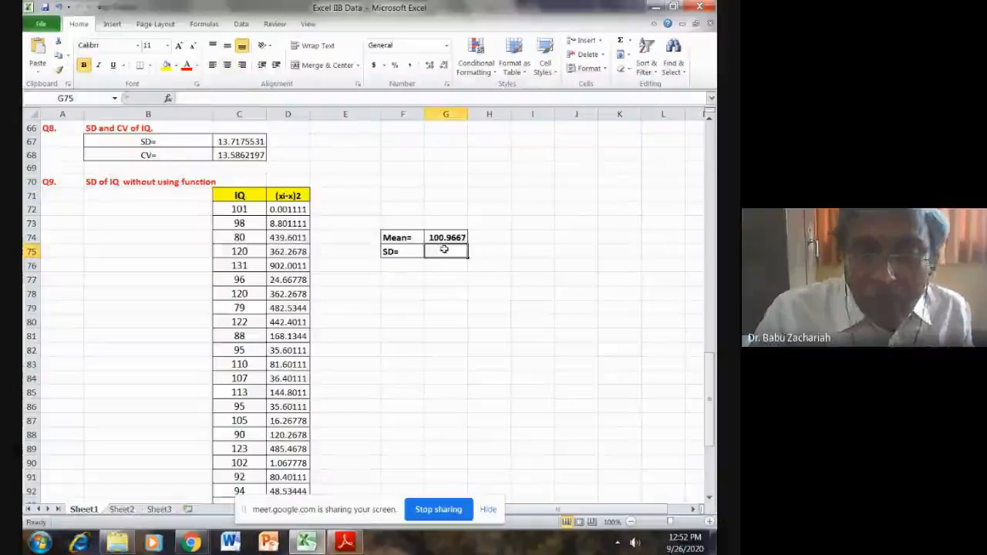
text(=)
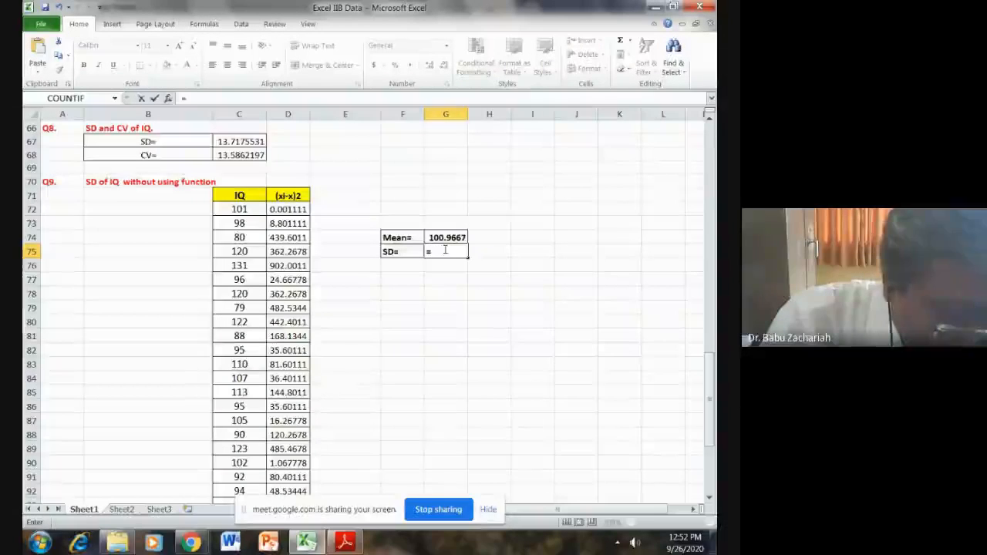
text(SQE)
key(BackSpace)
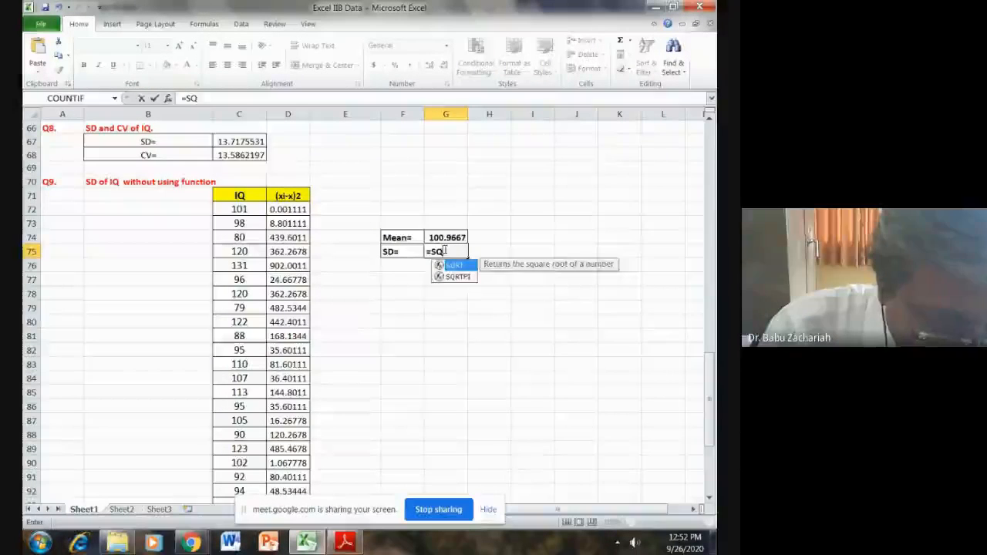
text(RT()
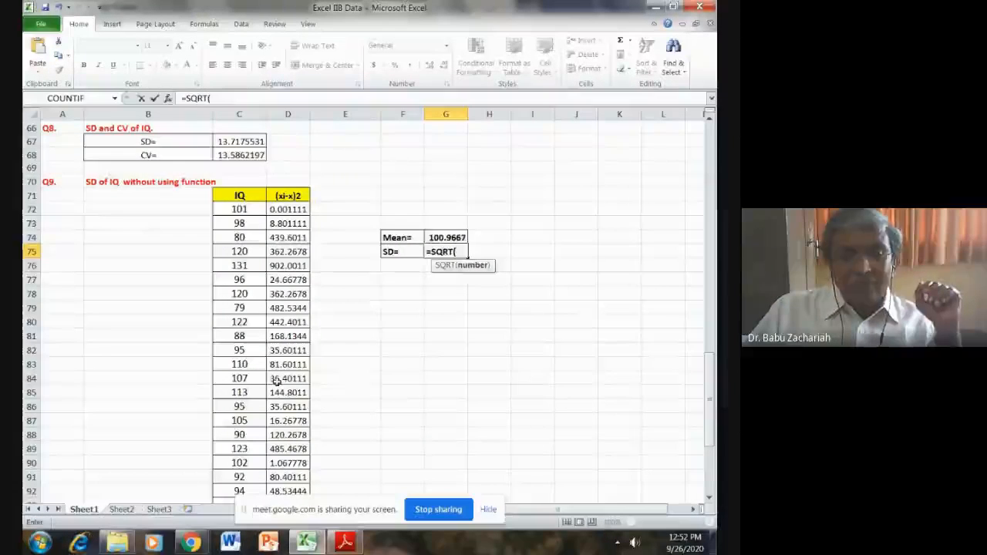
scroll(289, 378, down, 7)
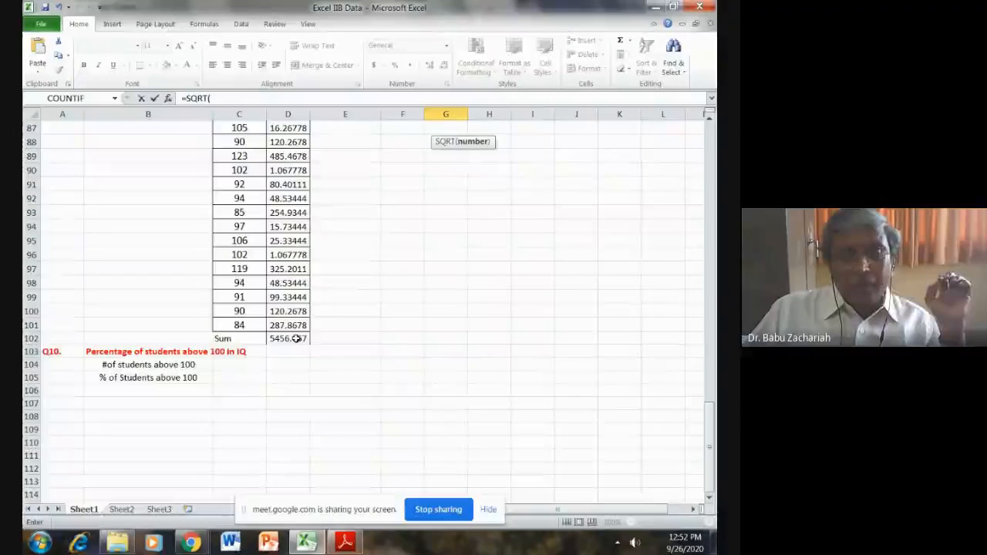
click(296, 339)
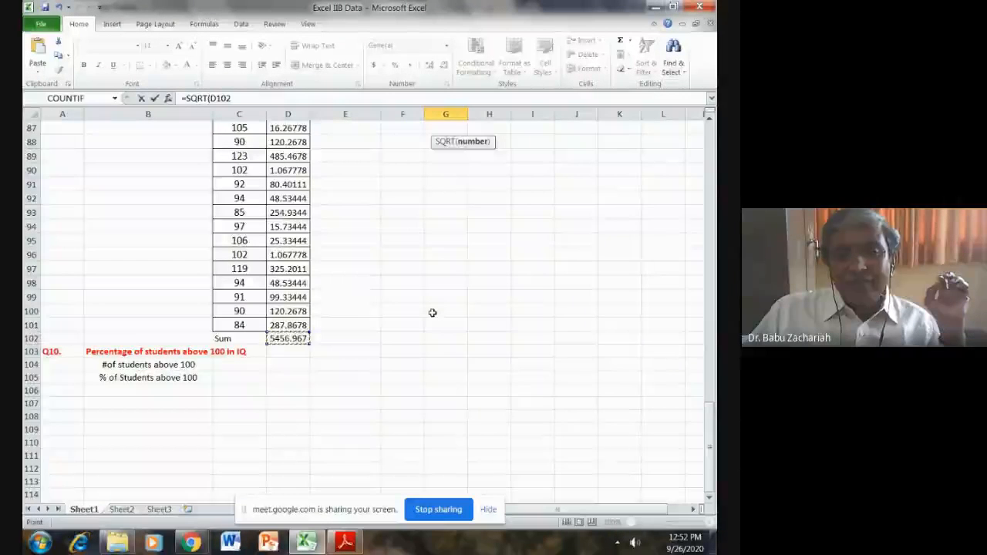
scroll(432, 312, up, 7)
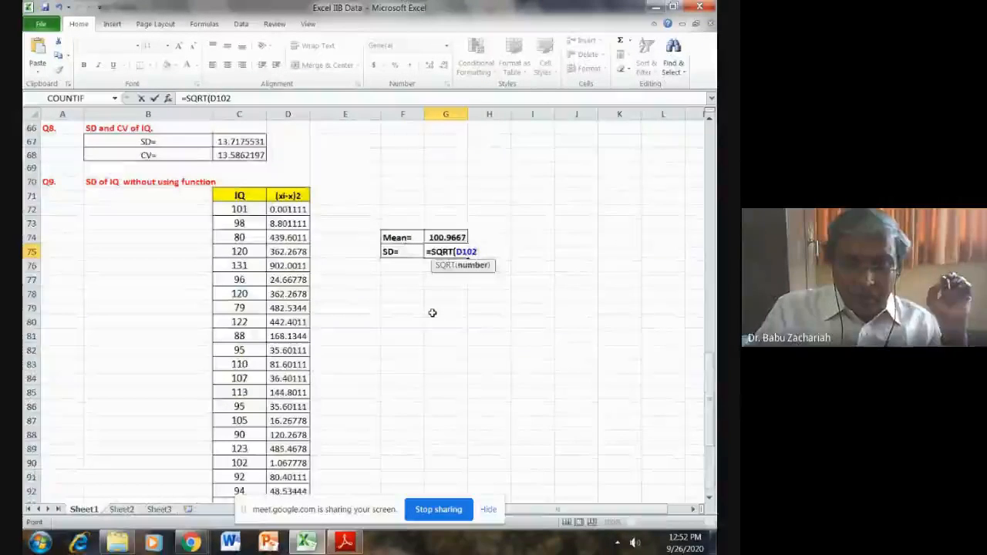
text(/)
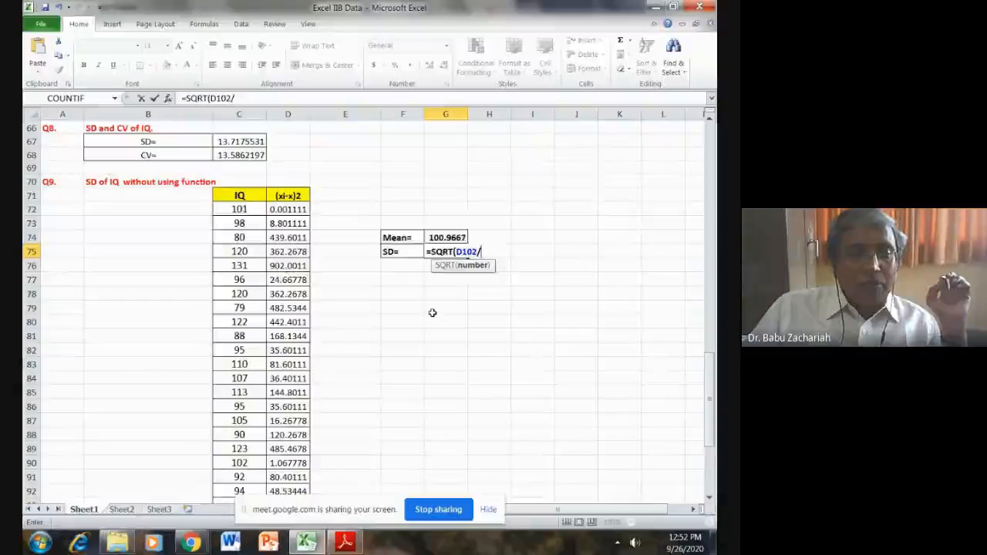
scroll(432, 313, up, 9)
scroll(433, 313, up, 8)
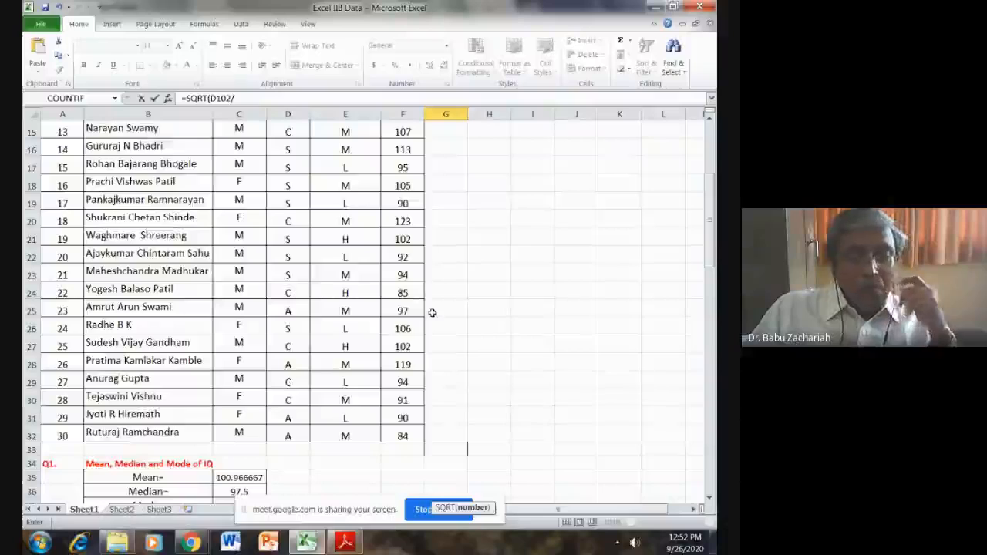
scroll(433, 313, down, 4)
scroll(432, 312, down, 9)
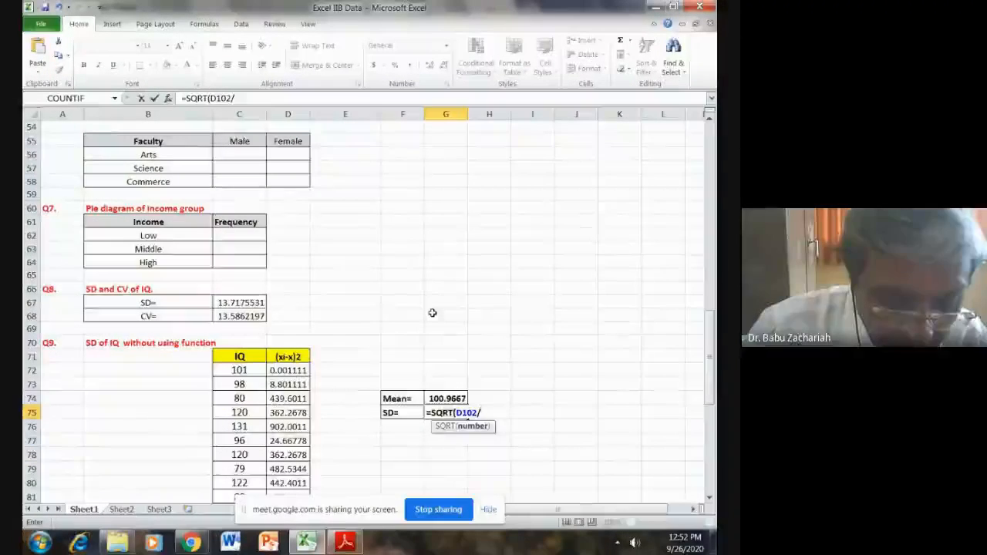
text(29)
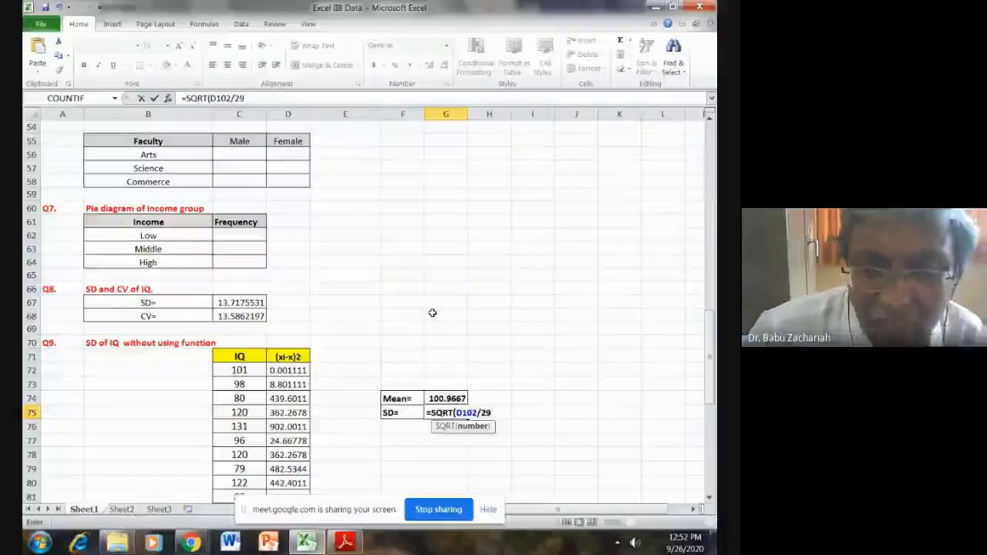
key(Return)
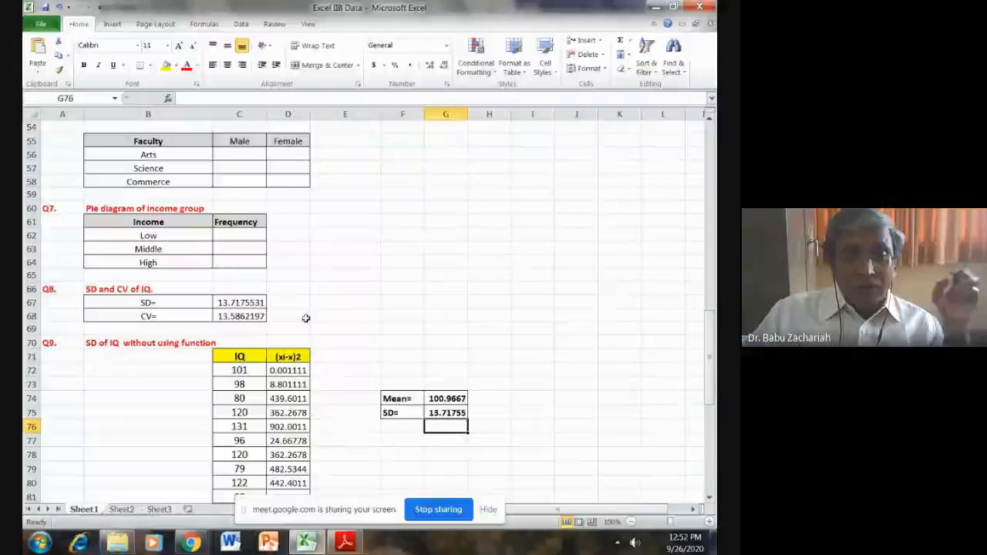
- Compare the function-based SD in C67 with the manually computed SD in G75
click(253, 303)
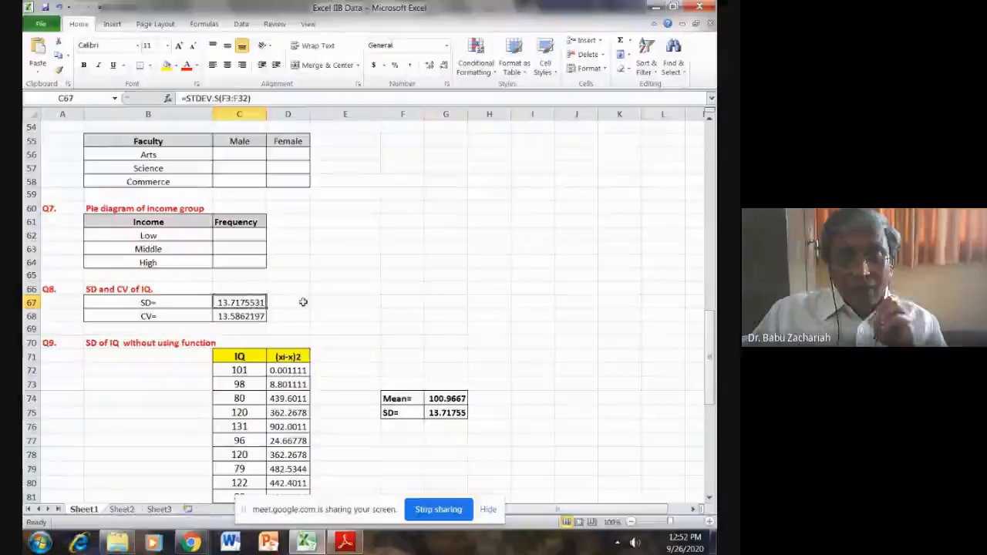
click(447, 412)
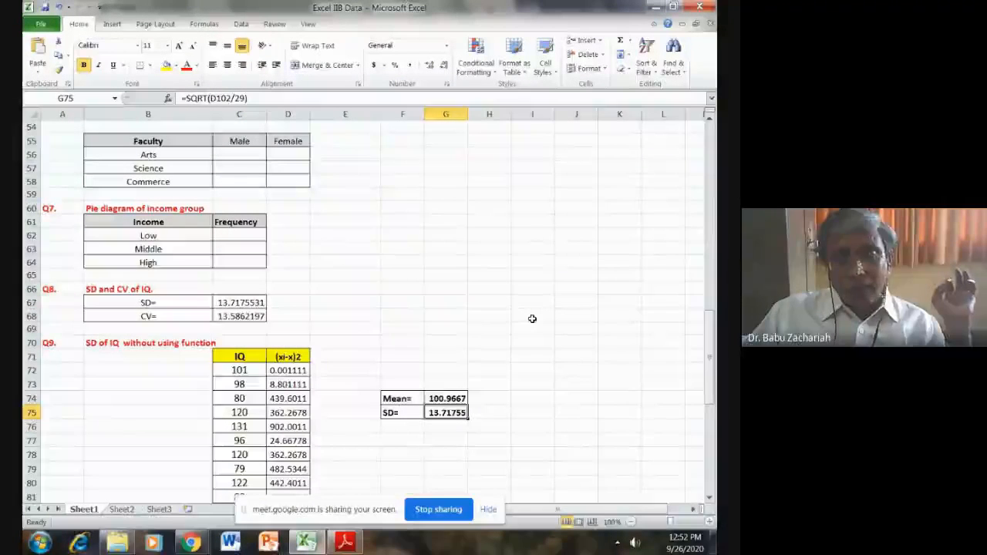
- Apply all borders to the Q10 table B104:C105 for students above 100
scroll(532, 319, down, 3)
scroll(532, 318, down, 7)
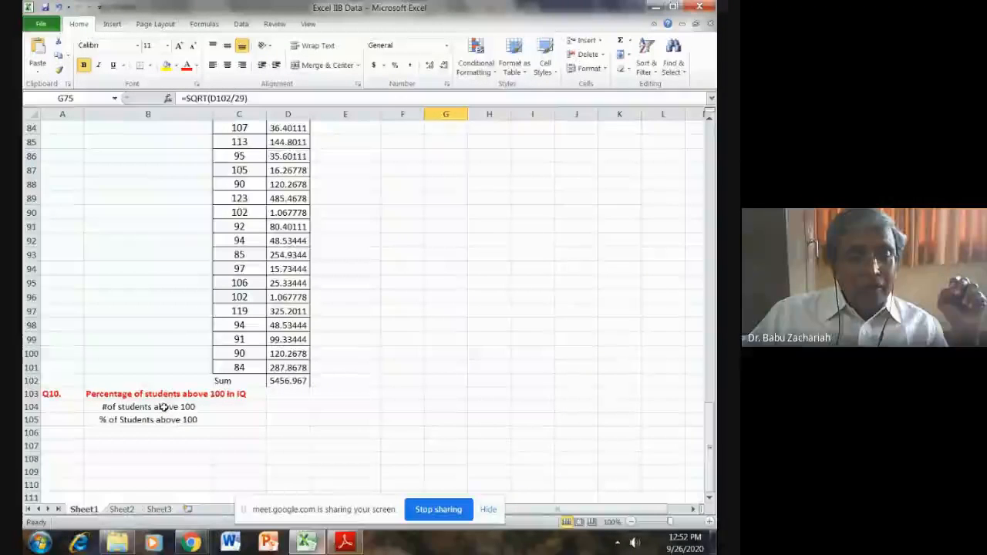
drag(165, 407, 242, 416)
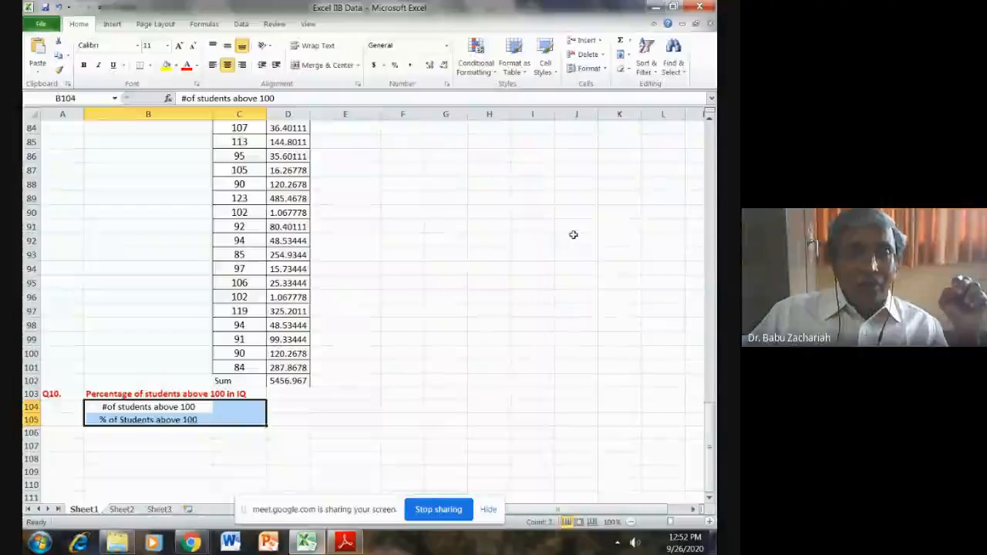
click(151, 66)
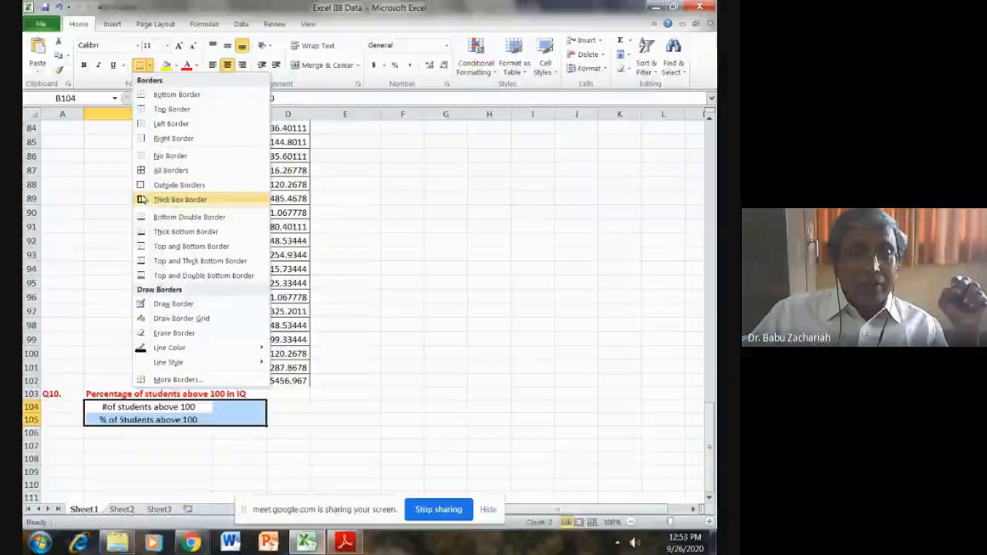
click(144, 170)
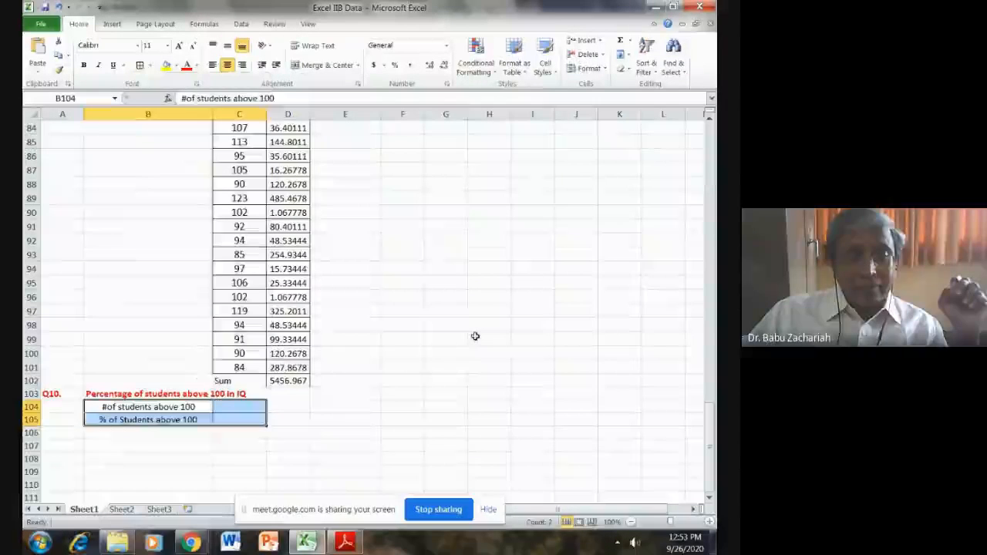
click(489, 353)
- Make the Q10 table B104:C105 bold and enlarge its font to size 14
drag(145, 410, 217, 419)
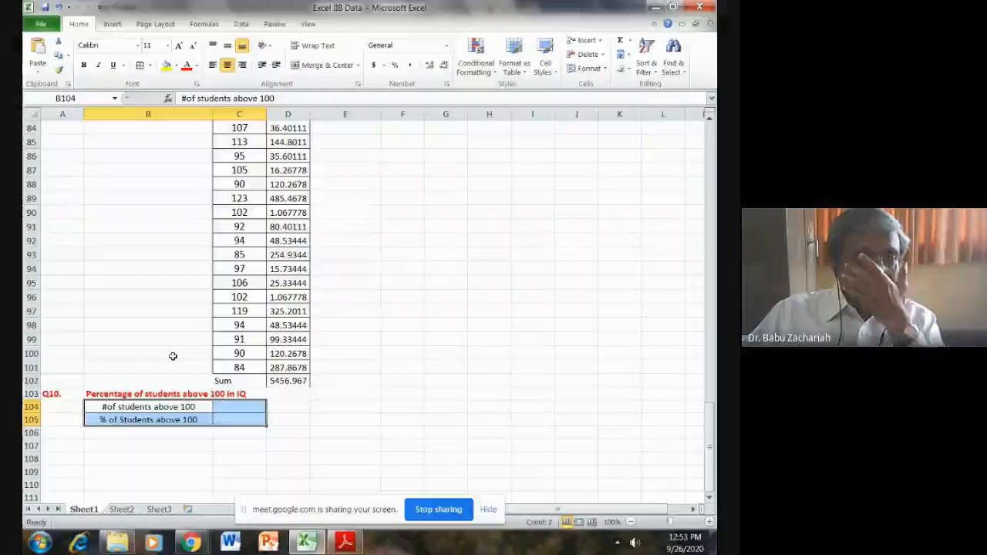
click(85, 65)
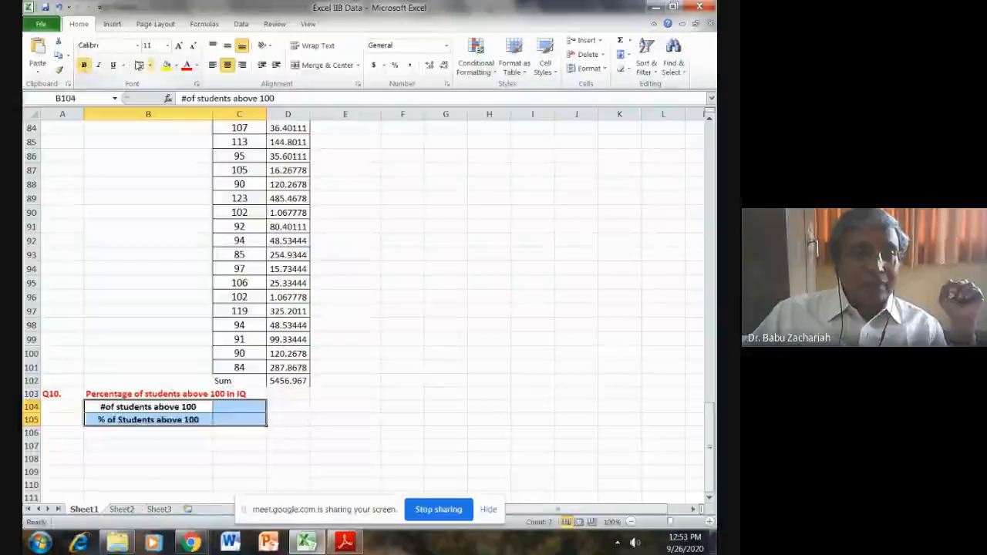
click(179, 47)
click(179, 46)
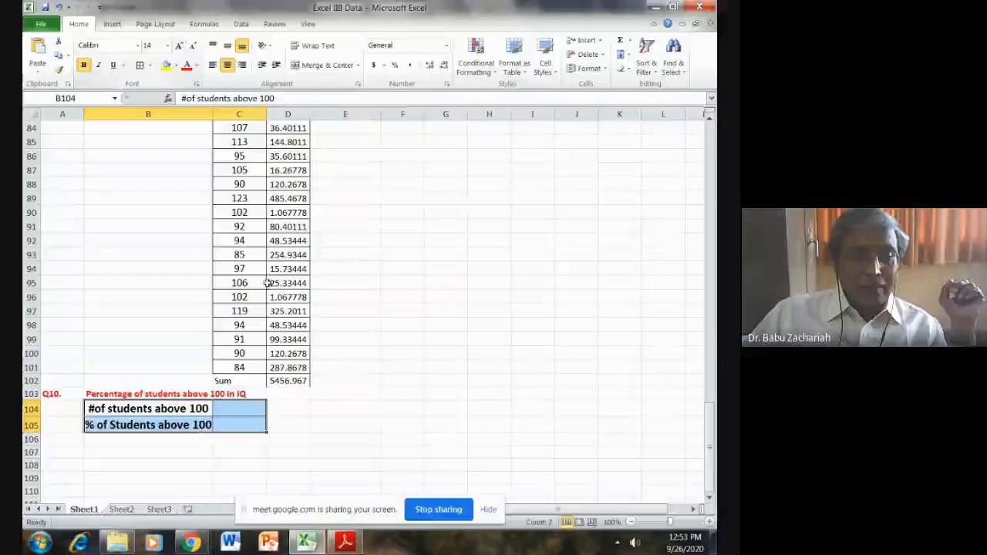
click(315, 407)
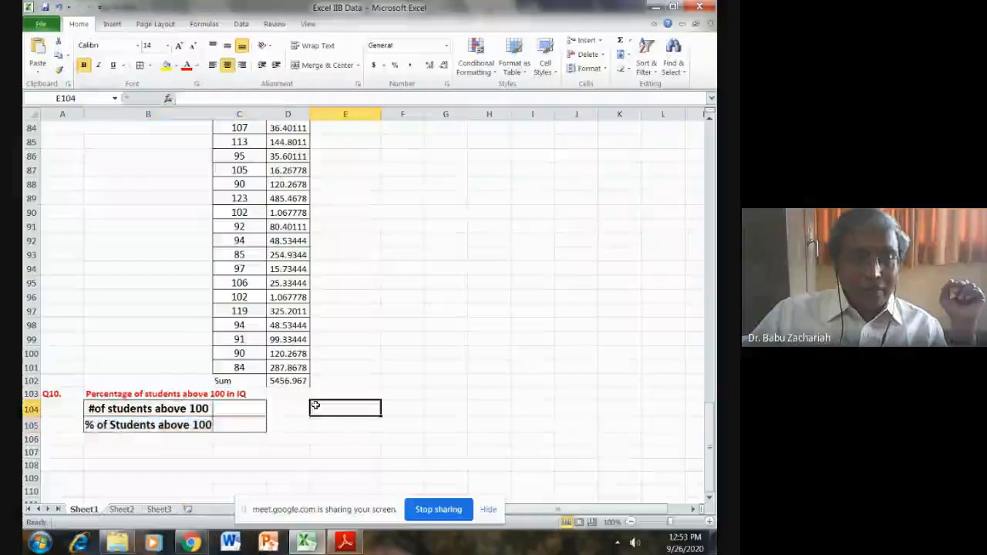
- Count the students with IQ above 100 in C104, using =COUNTIF(C72:C101,">100")
click(238, 409)
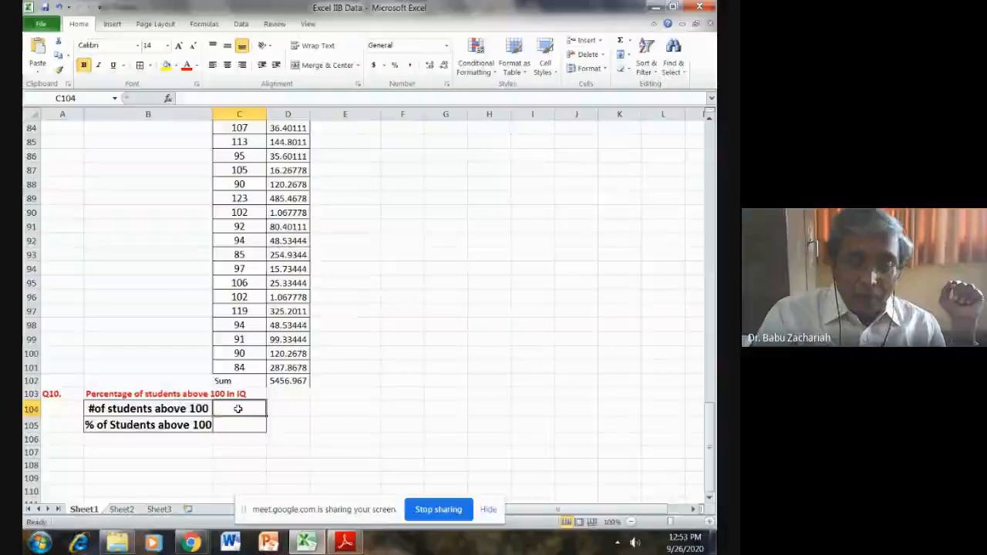
text(=)
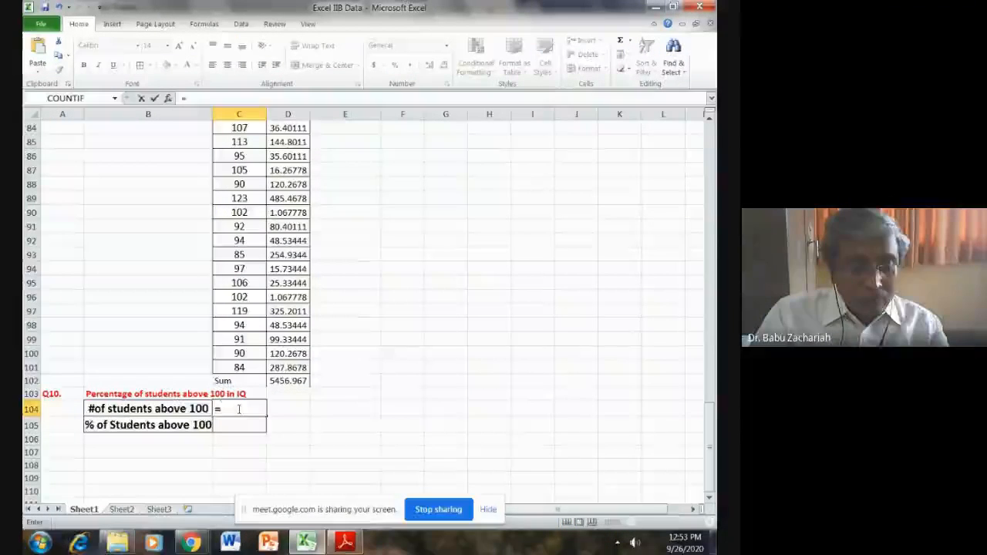
text(C)
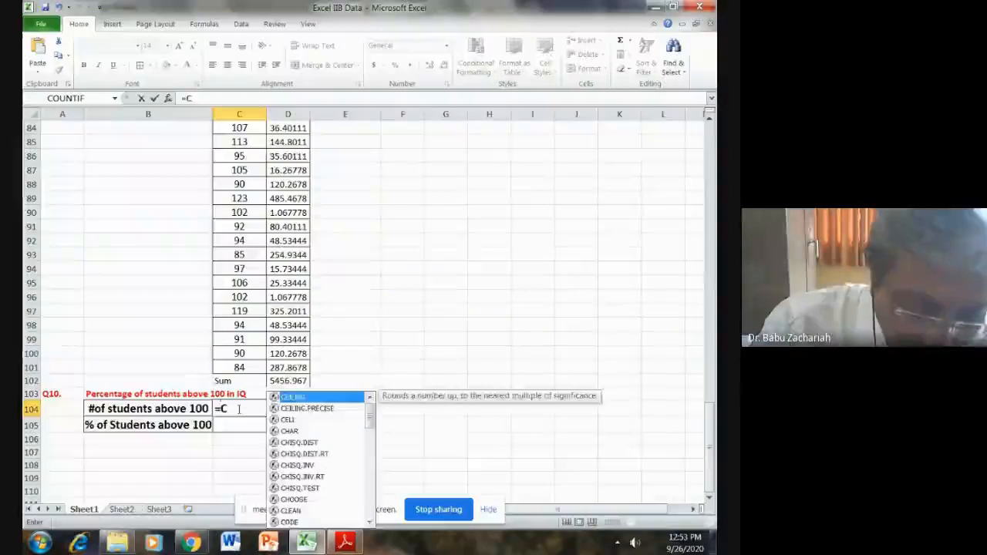
text(oun)
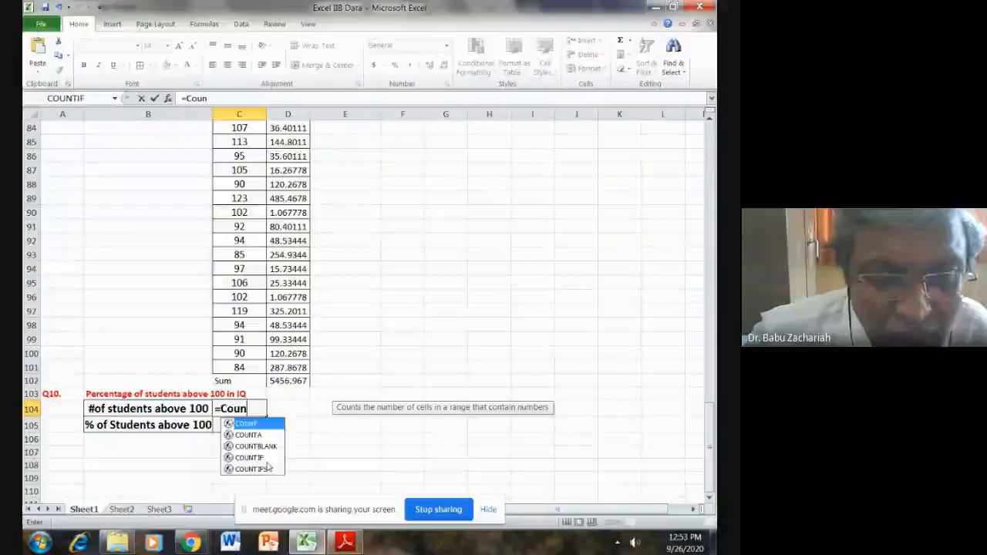
double_click(261, 458)
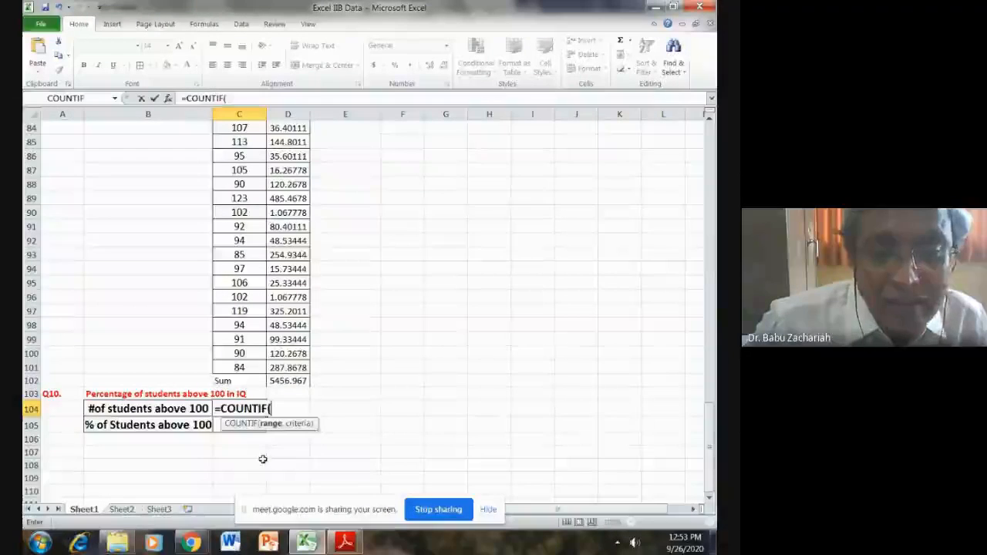
scroll(262, 459, up, 5)
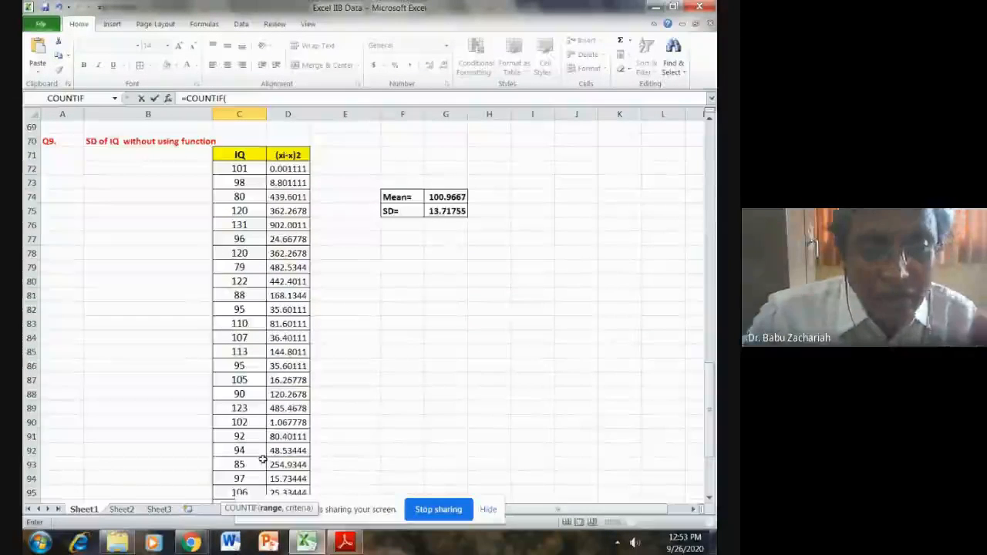
scroll(263, 458, down, 3)
scroll(262, 459, up, 5)
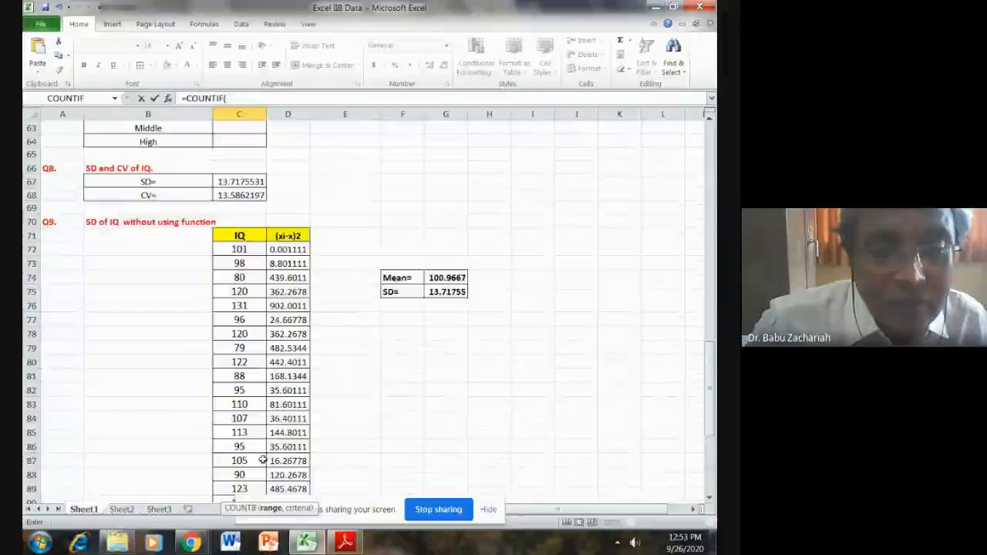
drag(241, 247, 240, 424)
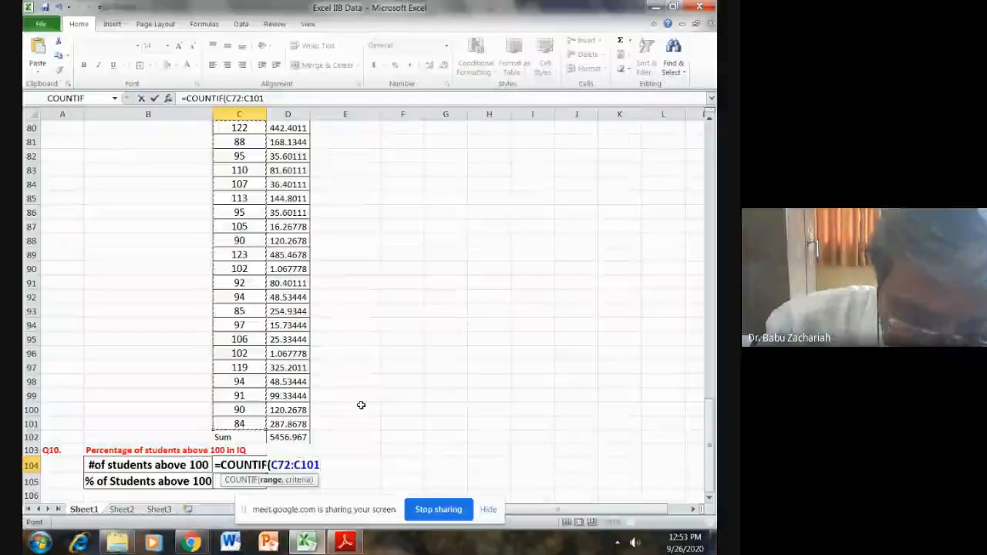
text(,)
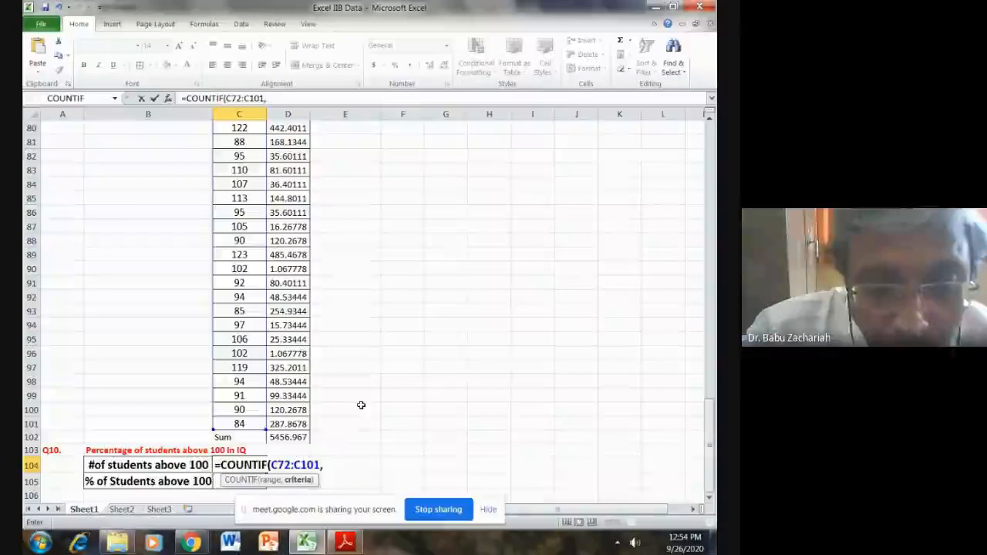
text(">)
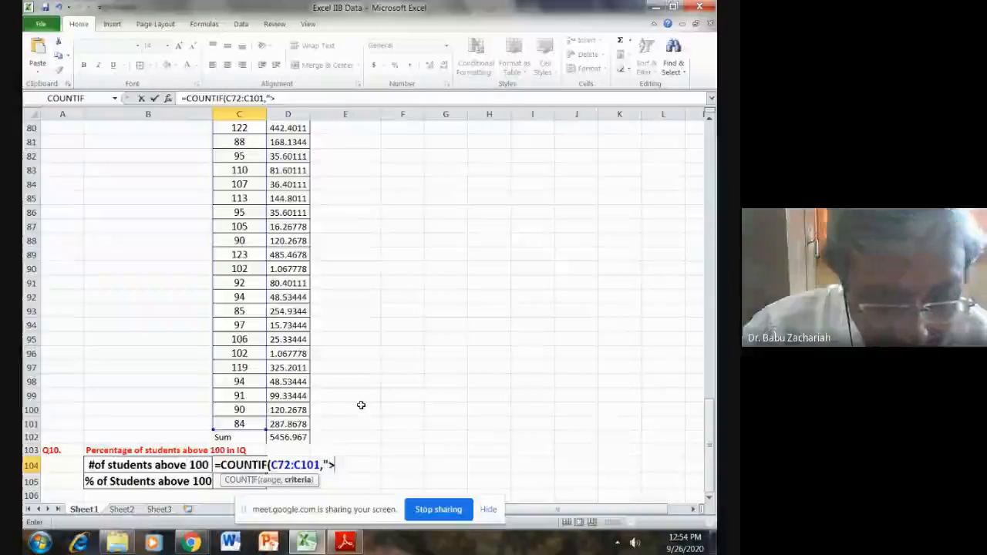
text(100)
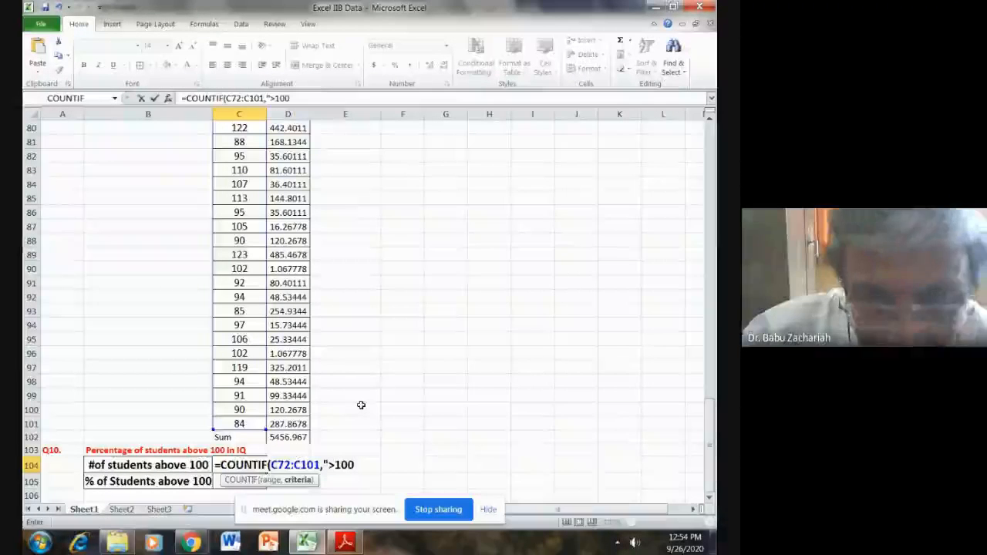
text(")
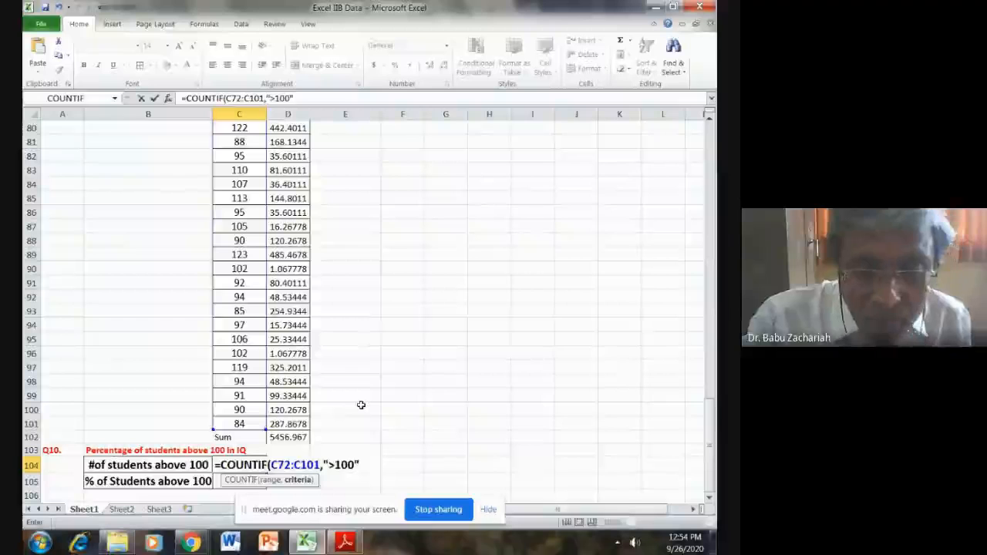
text())
key(Return)
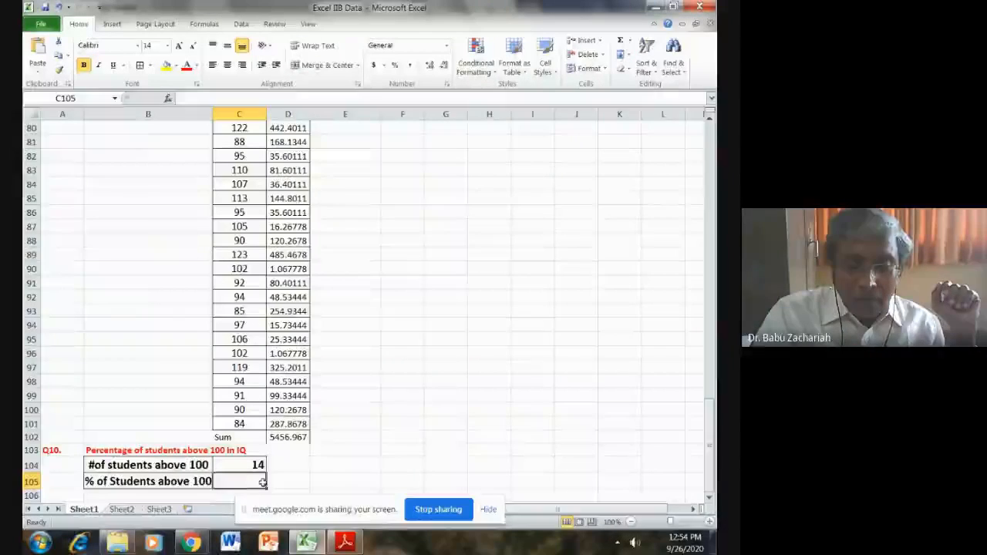
- Compute the percentage of students above 100 in C105 from the count in C104, using =C104/30*100
text(=)
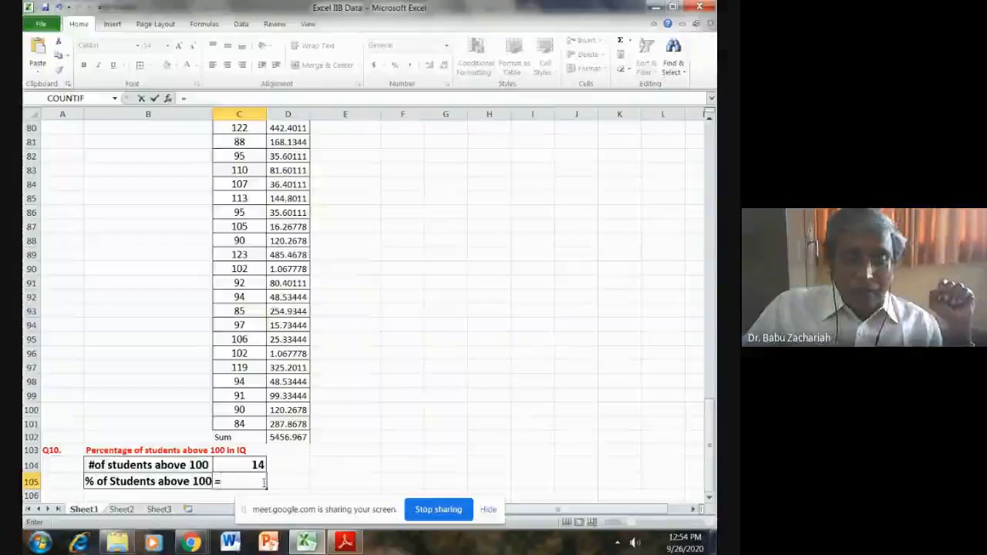
click(260, 465)
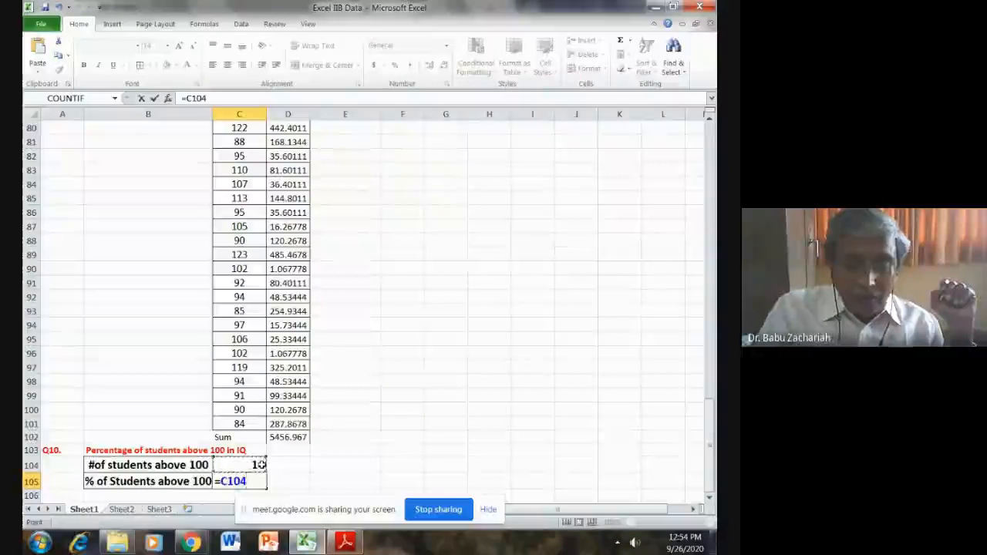
text(/)
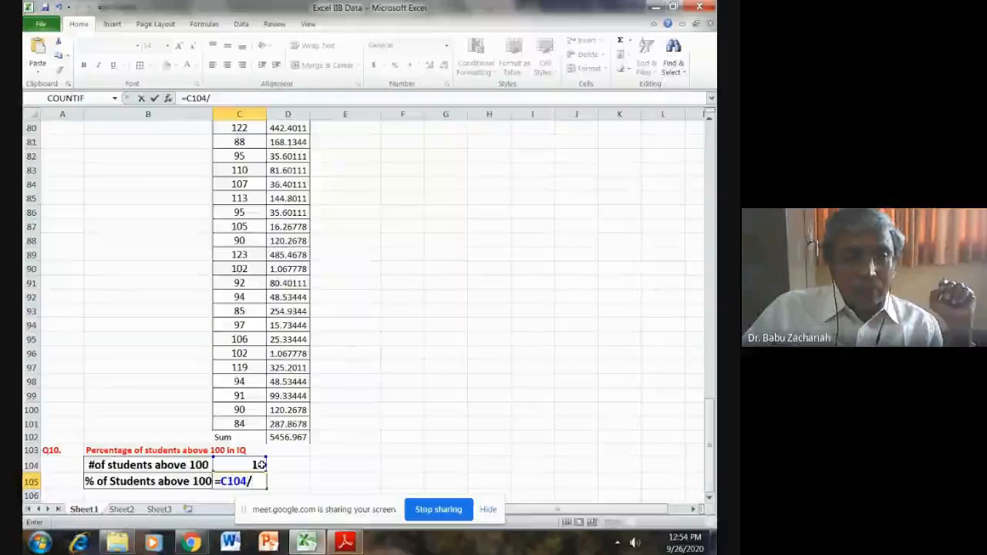
scroll(262, 464, up, 5)
scroll(262, 464, up, 14)
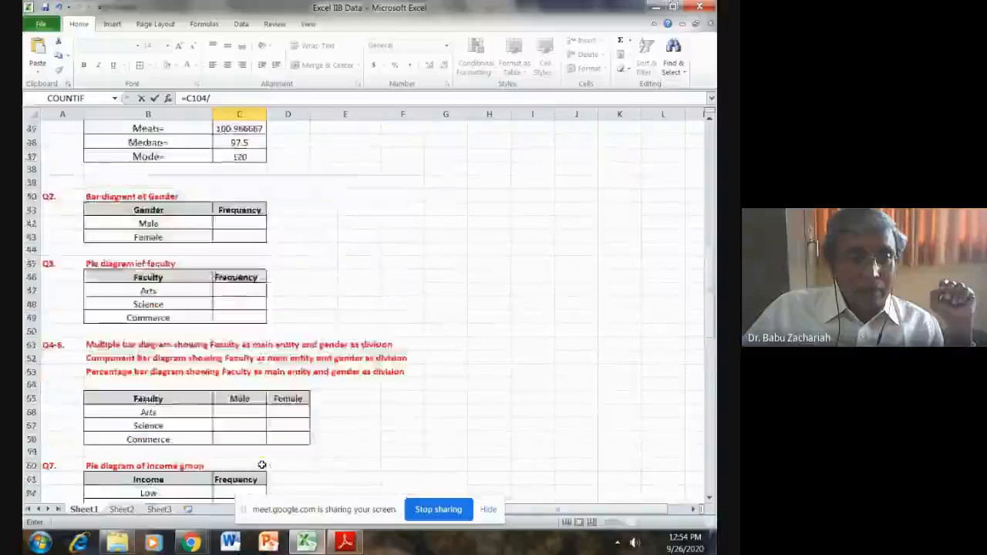
scroll(261, 464, down, 20)
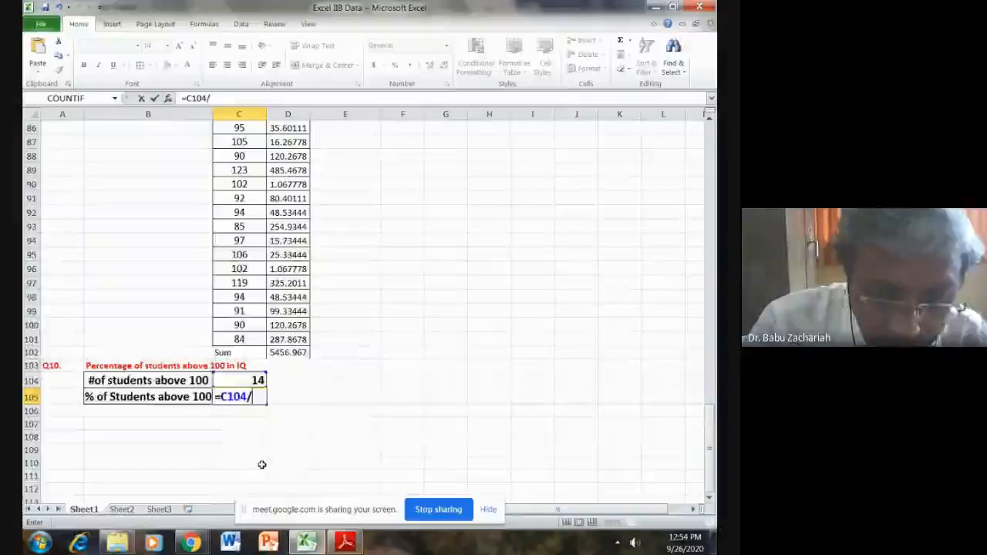
text(30)
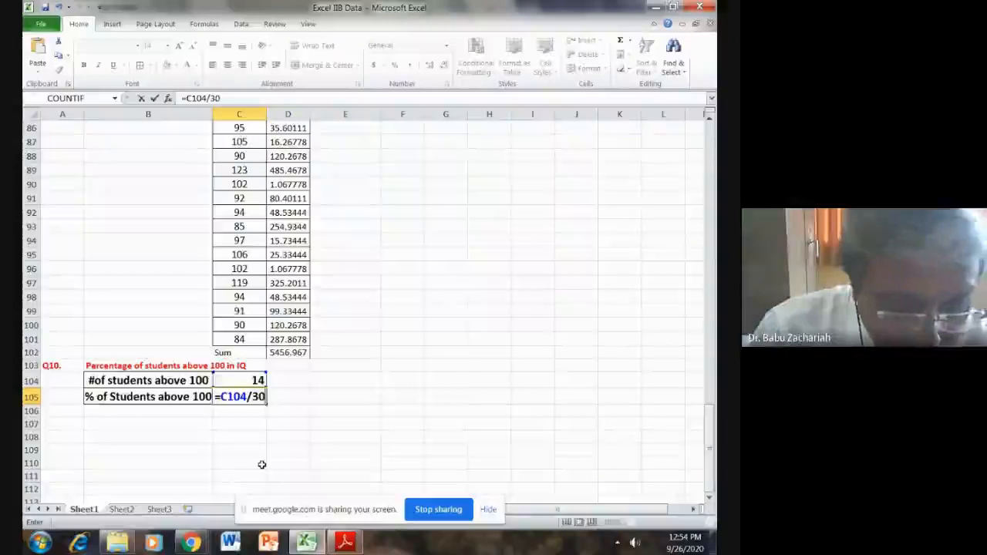
text(*100)
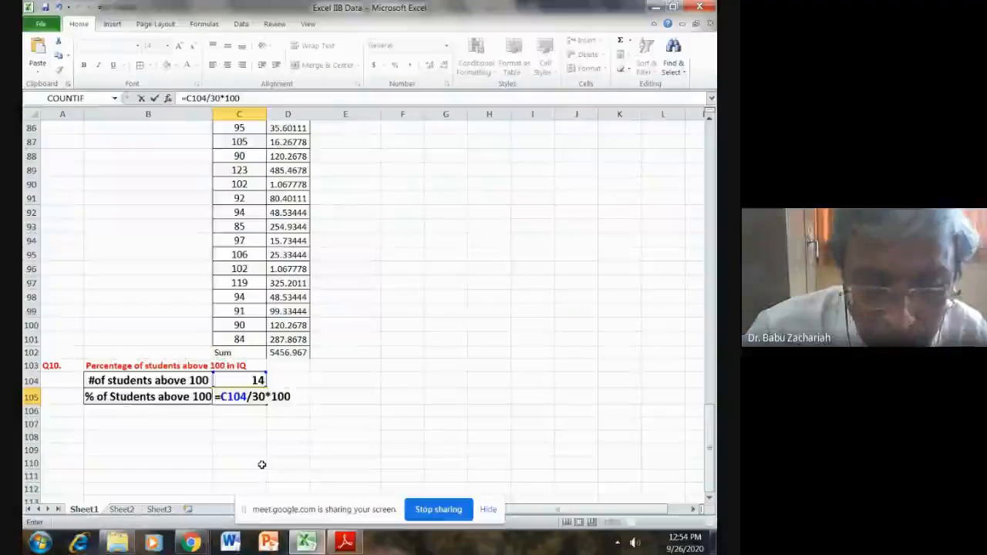
key(Return)
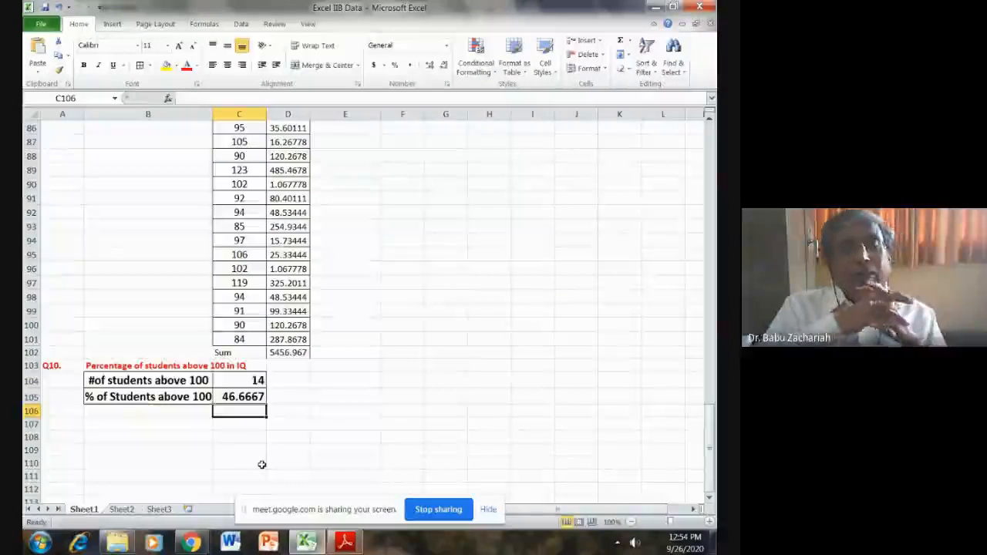